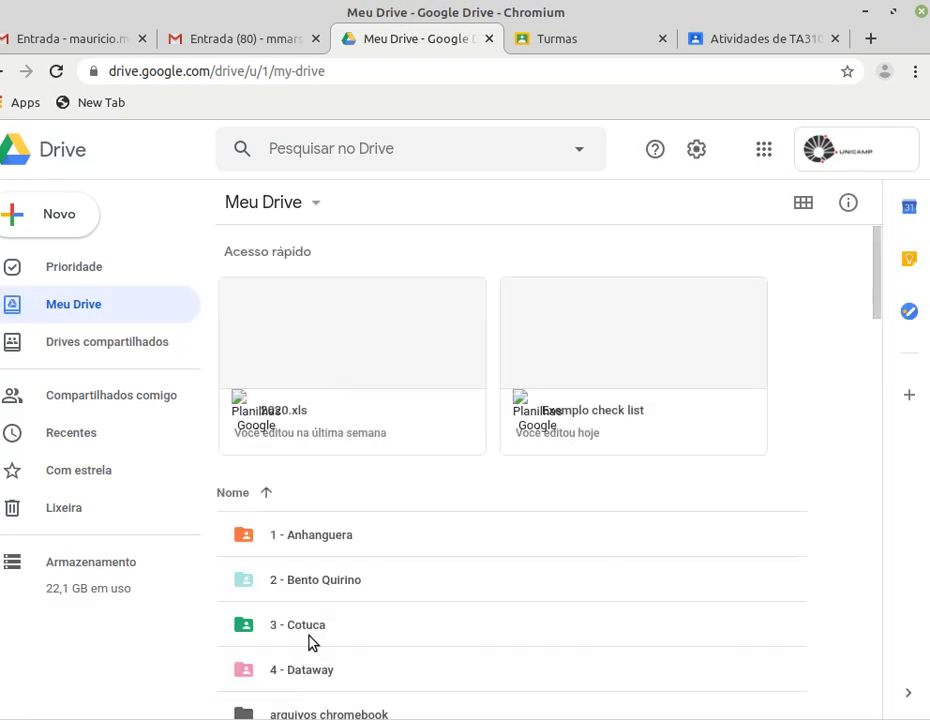
Open the TA310 - Informatica folder under 3 - Cotuca, 2020, 2020_1, Meio Ambiente, 2020_1
double_click(309, 634)
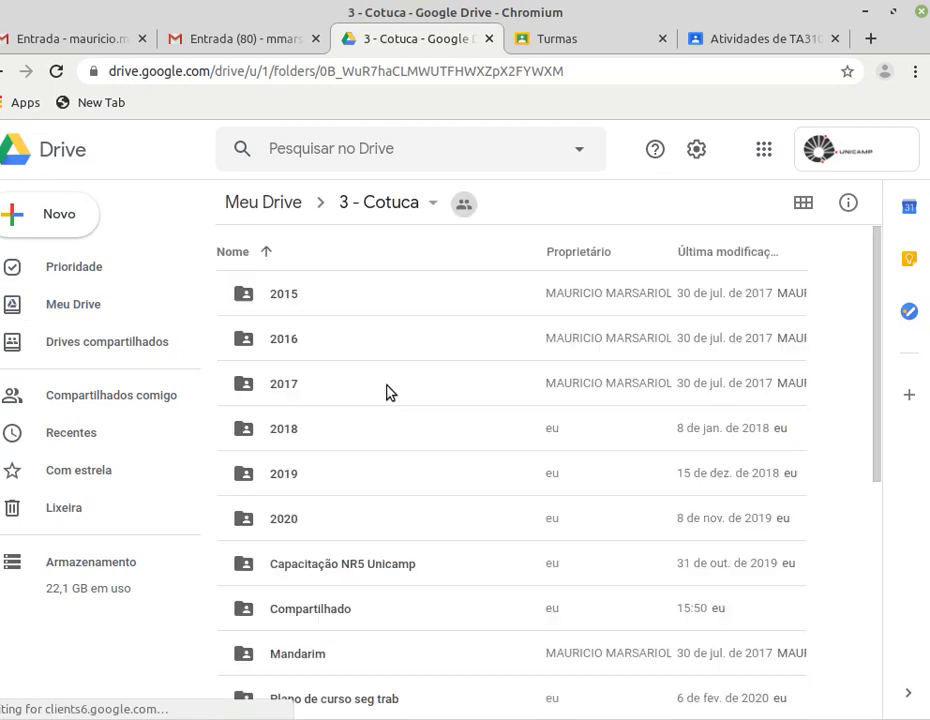
double_click(284, 521)
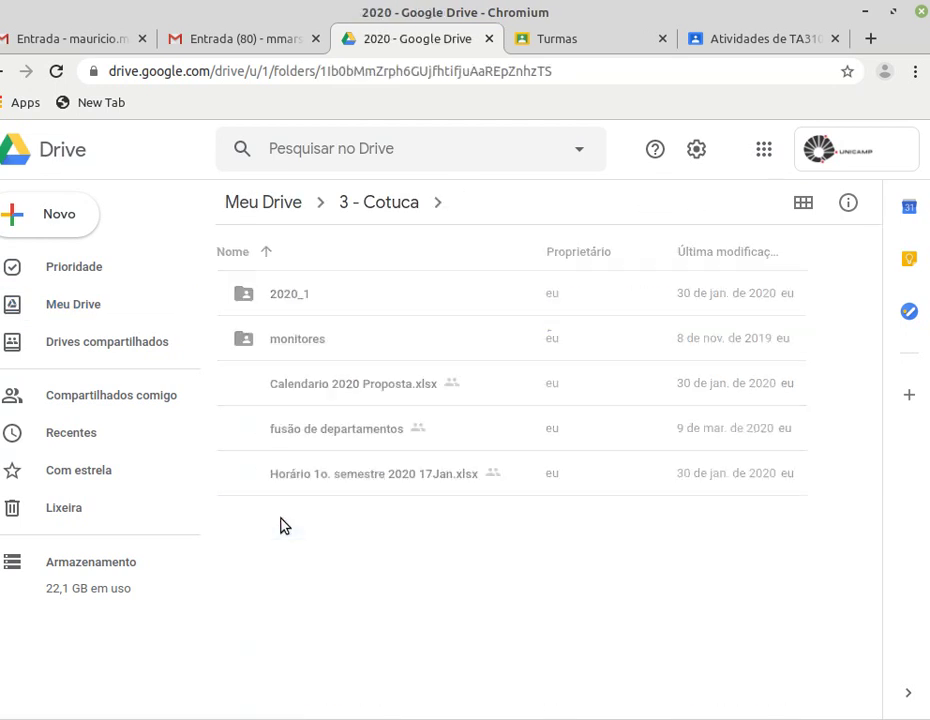
double_click(290, 300)
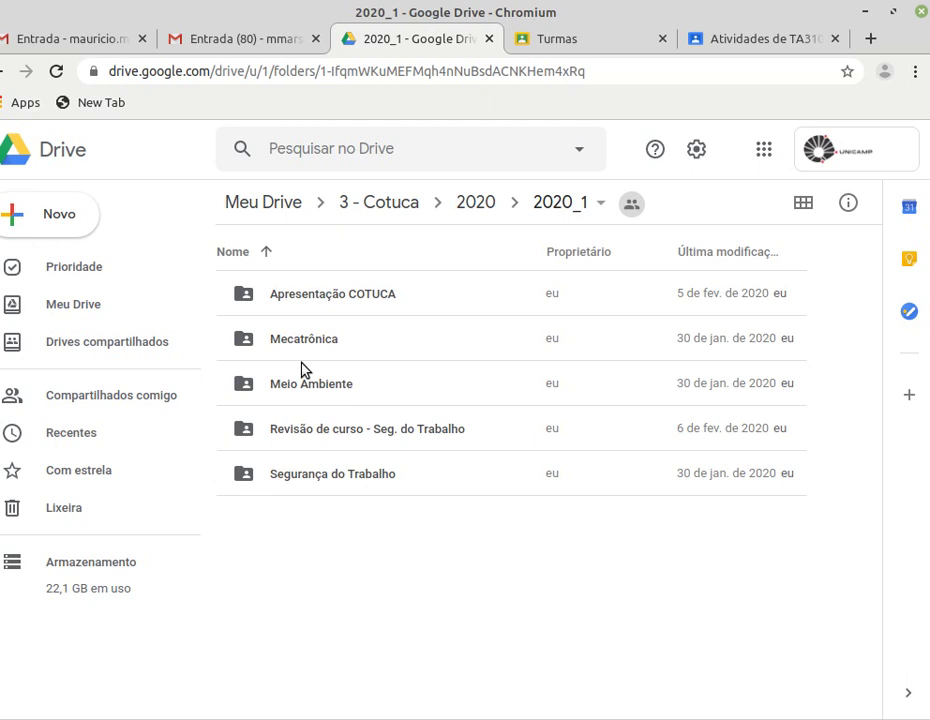
double_click(303, 392)
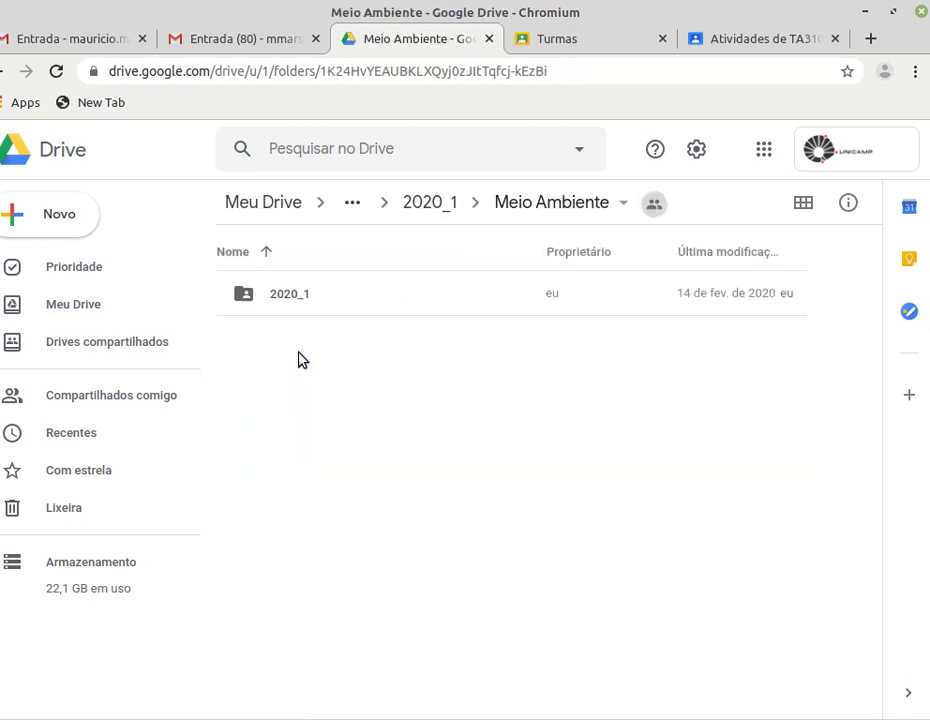
click(290, 303)
double_click(290, 303)
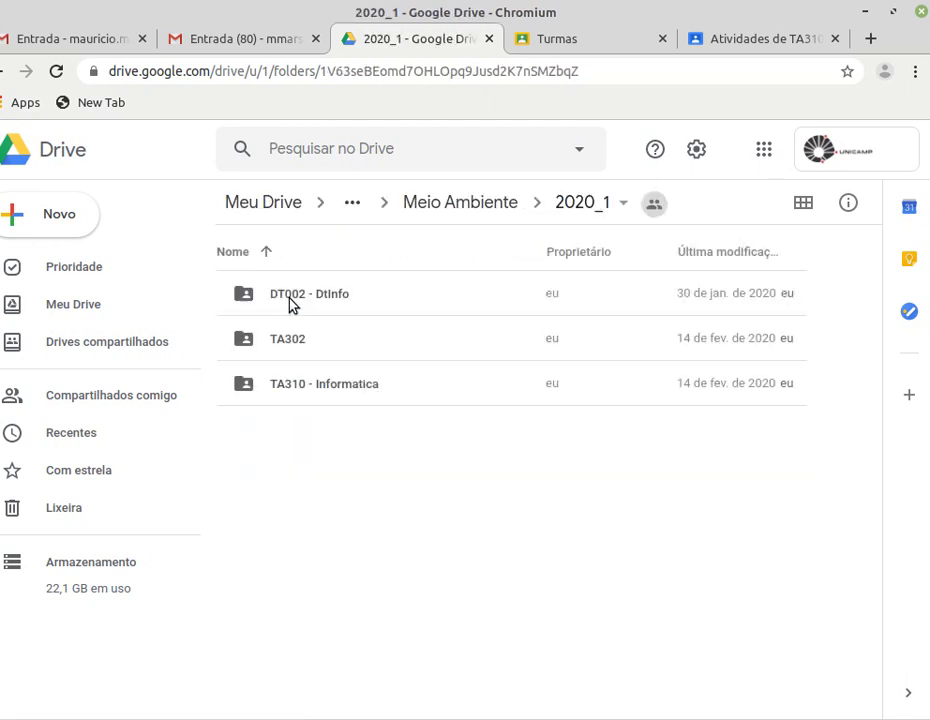
double_click(299, 386)
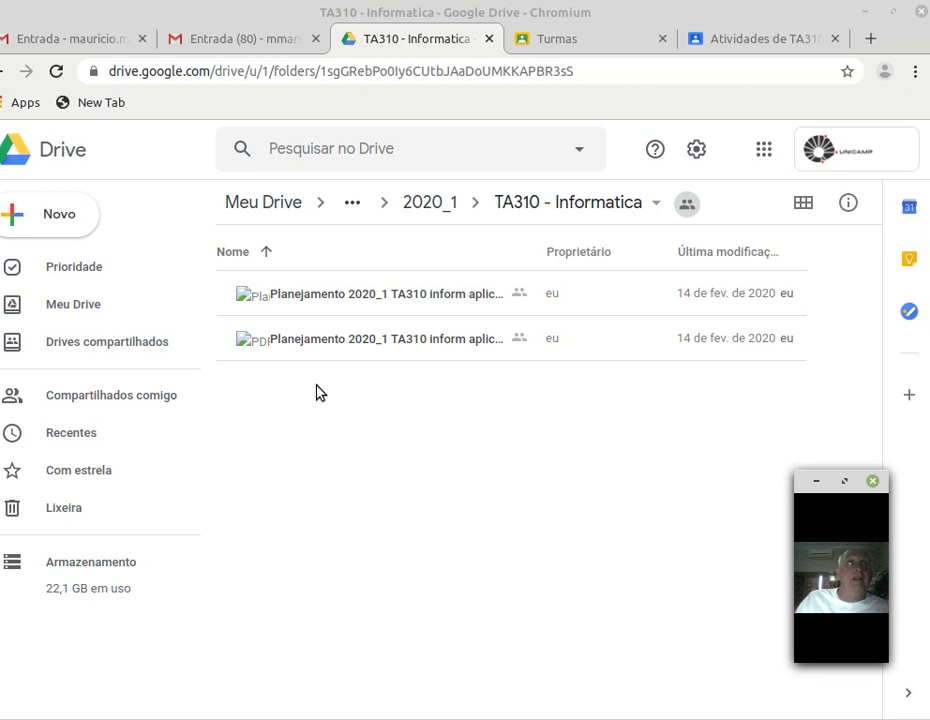
Create a new Google Sheets spreadsheet in the shared TA310 - Informatica folder, accepting the folder's sharing permissions
click(36, 221)
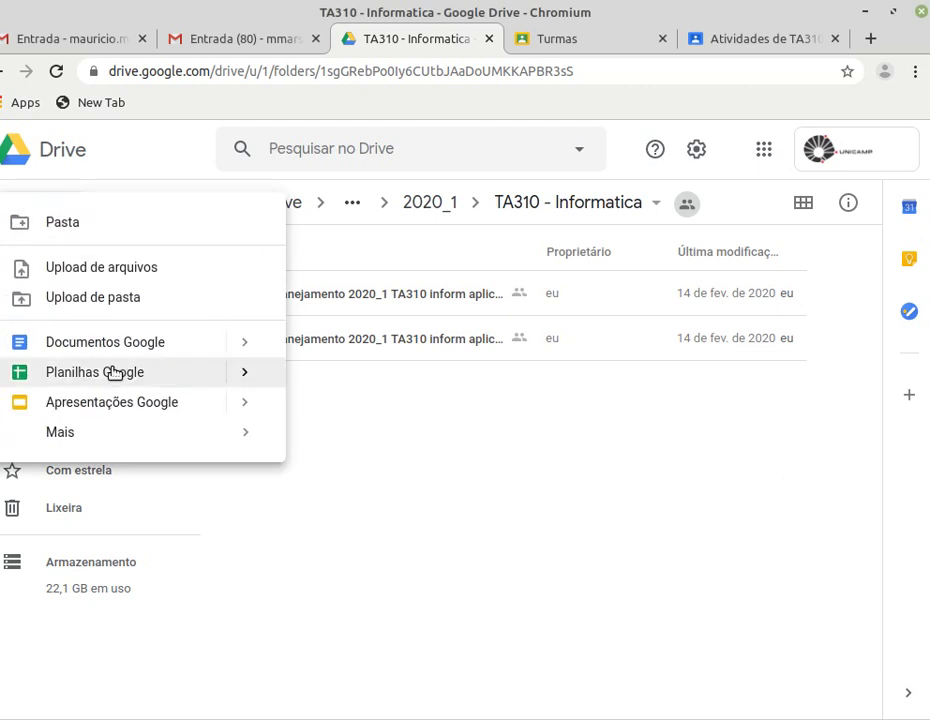
click(113, 372)
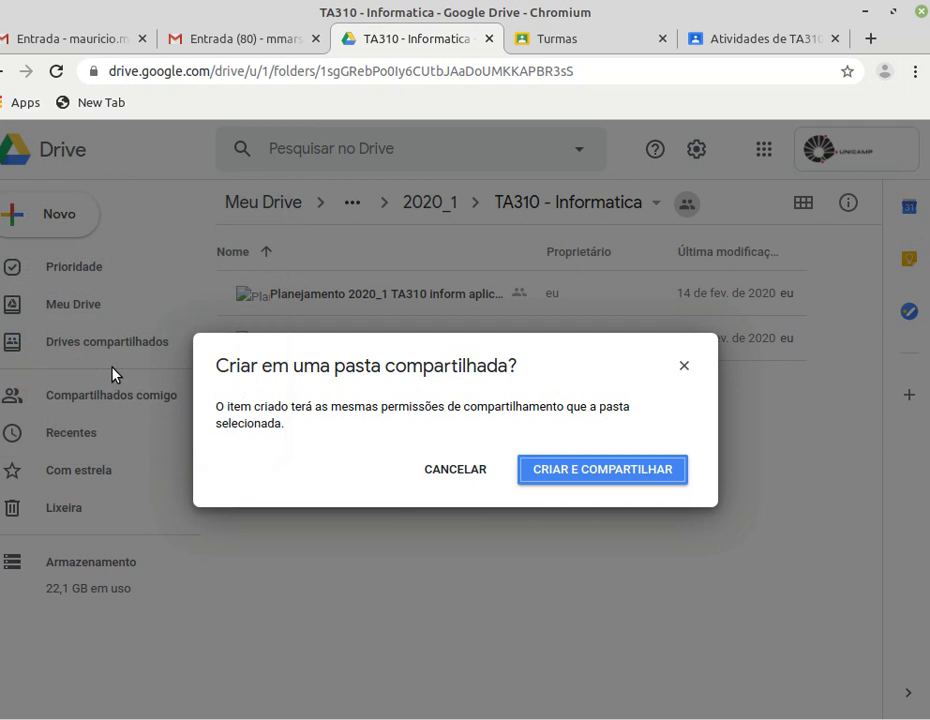
click(635, 473)
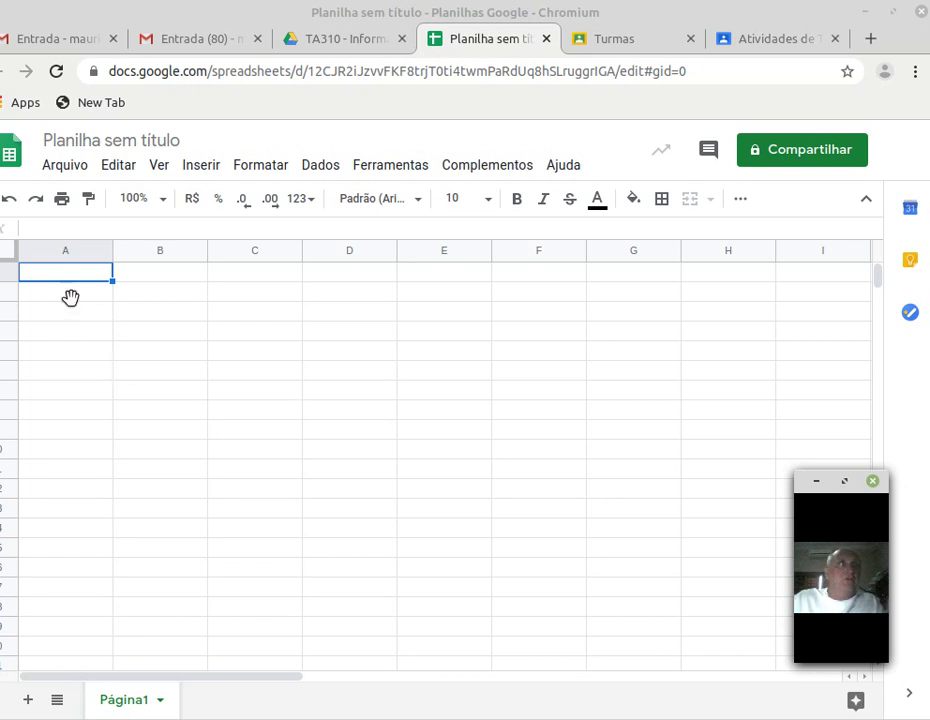
Rename the sheet Página1 as "Equação 2 grau"
double_click(125, 703)
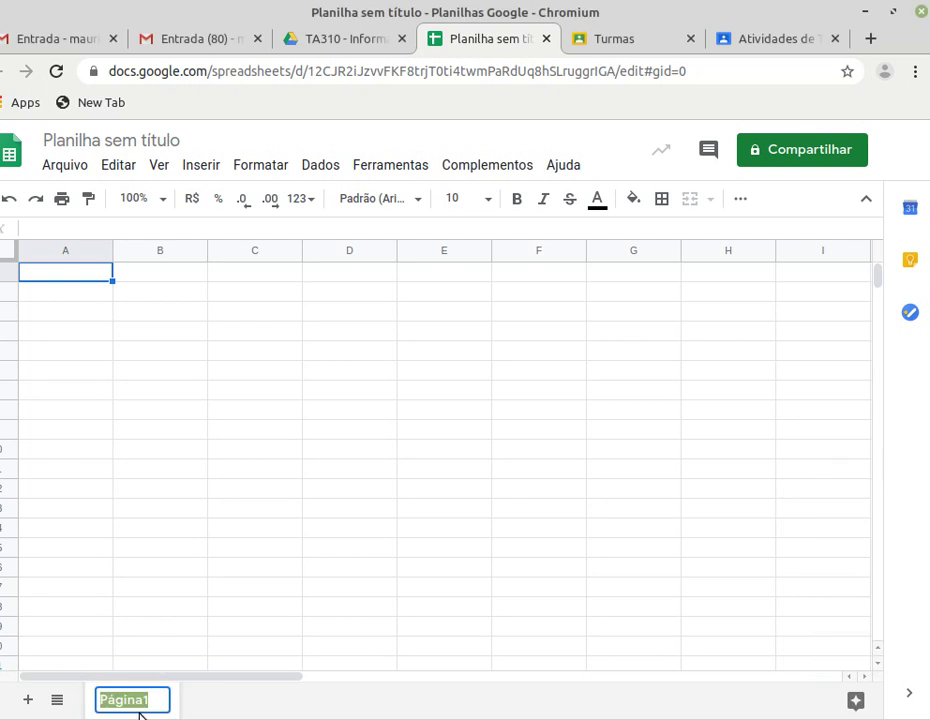
text(Equ)
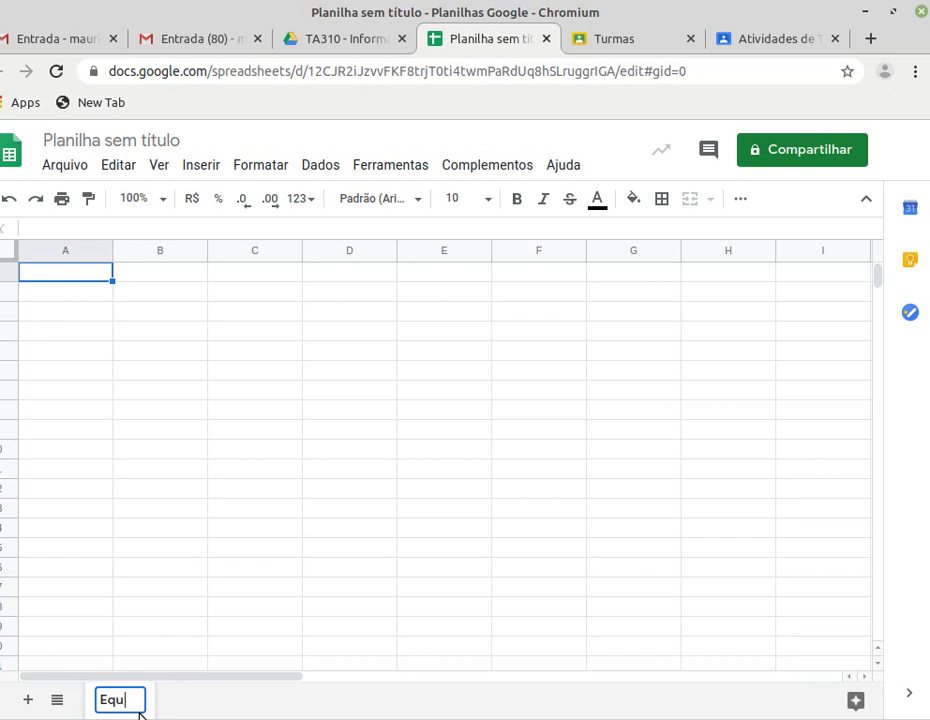
text(ação 2 )
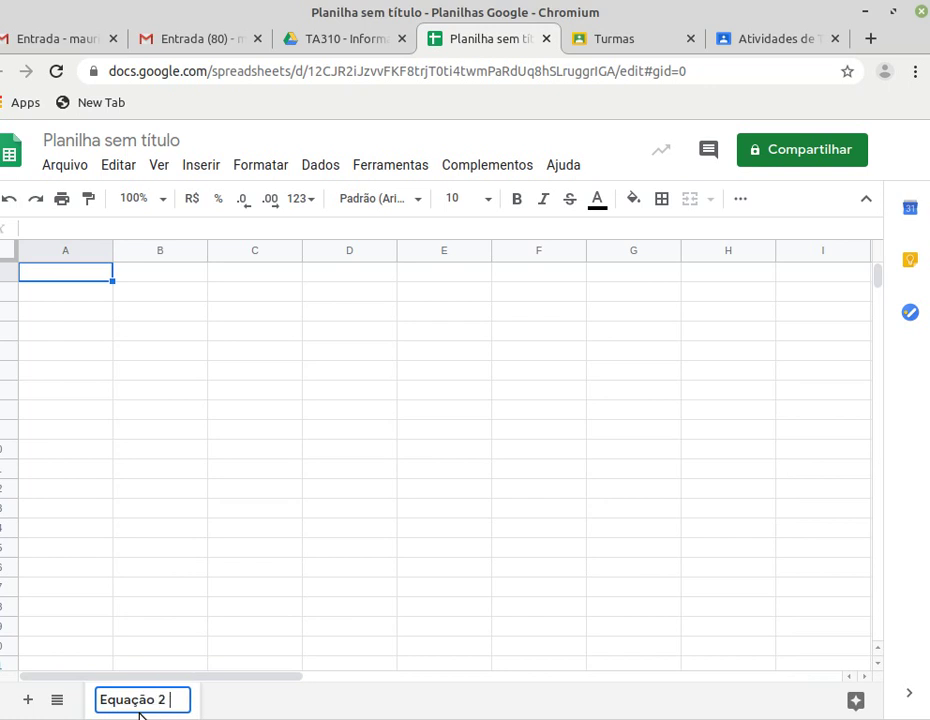
text(grau)
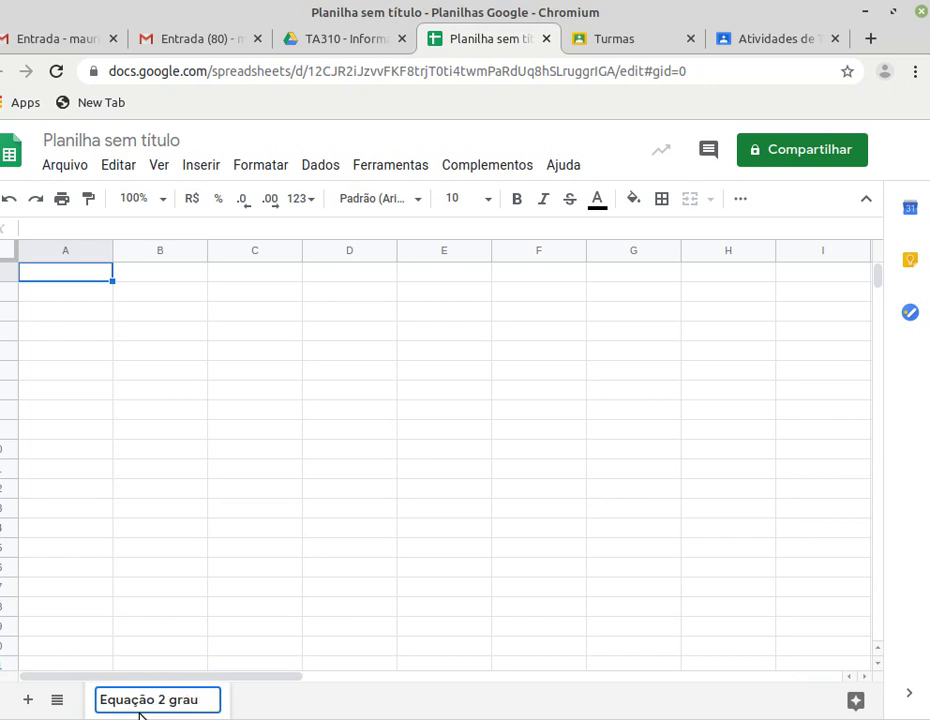
key(Return)
Merge the cell range A1:H2 into a single cell
click(87, 283)
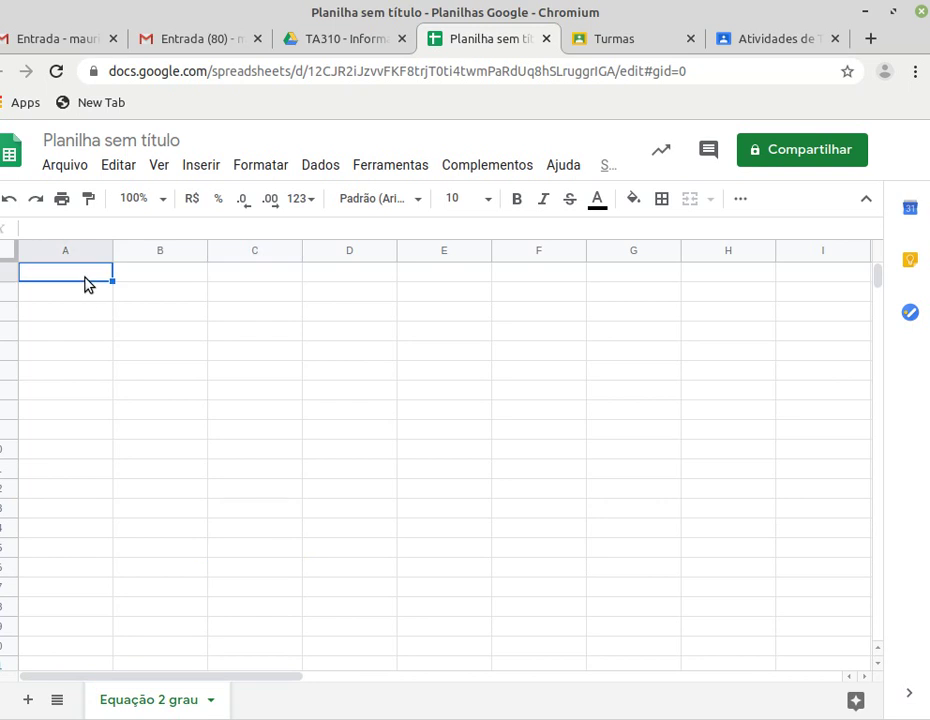
drag(88, 278, 697, 295)
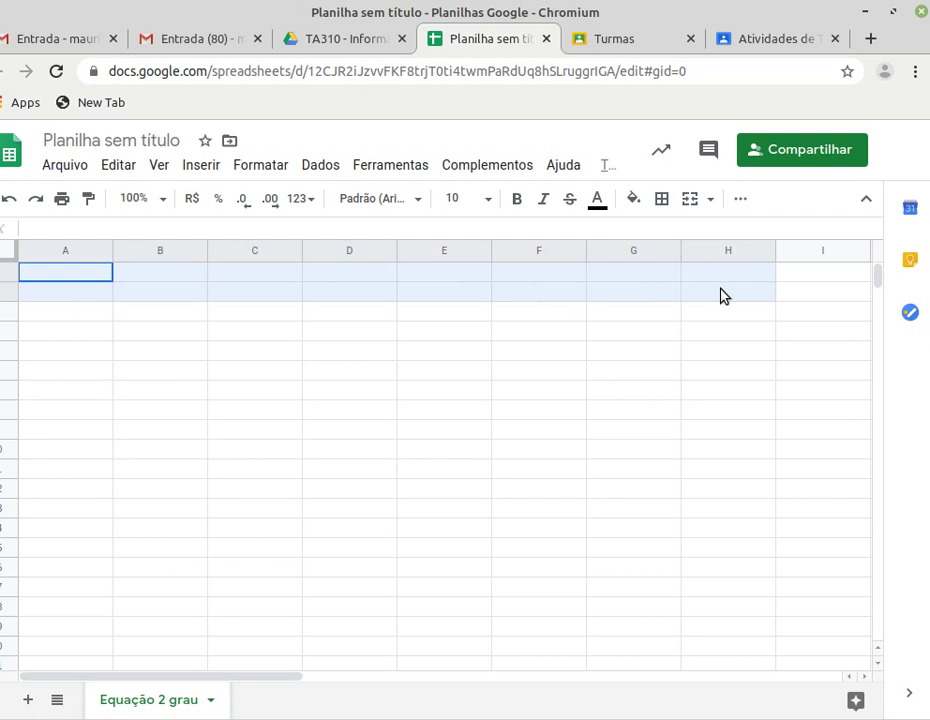
drag(725, 295, 725, 295)
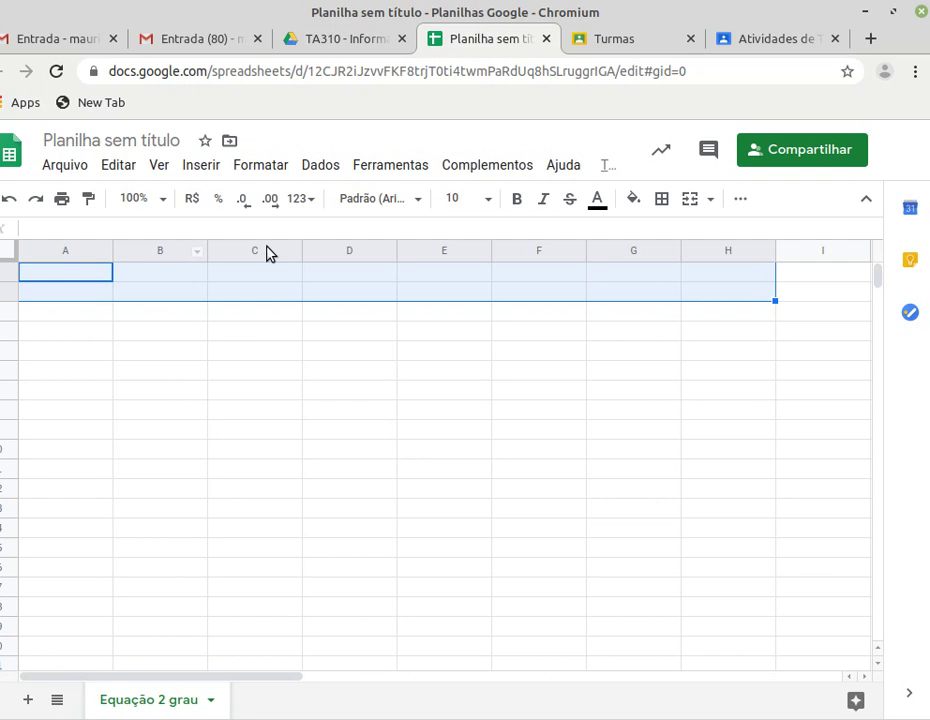
click(690, 200)
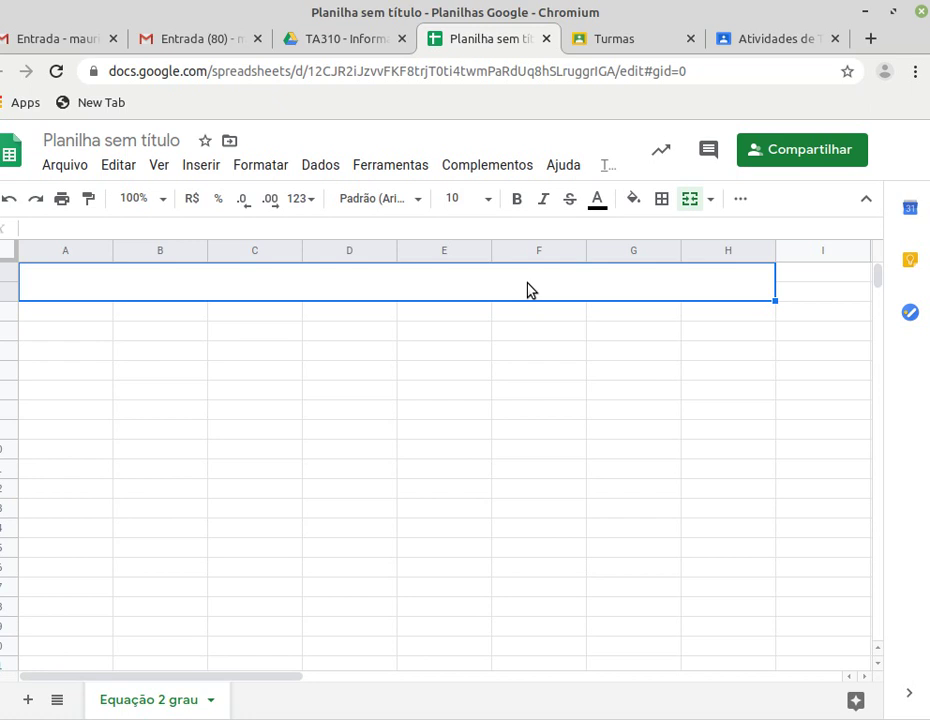
Enter the title "RESOLUÇÃO DE EQUAÇÕES DE 2° GRAU" in the merged cell A1:H2
text(RESOLU)
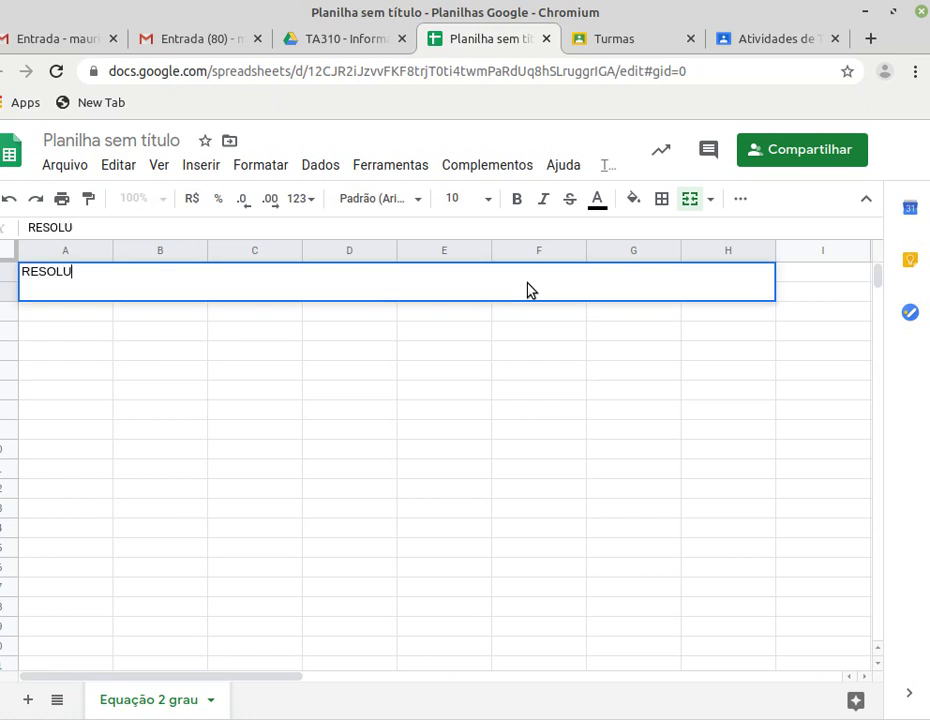
text(ÇÃO DE E)
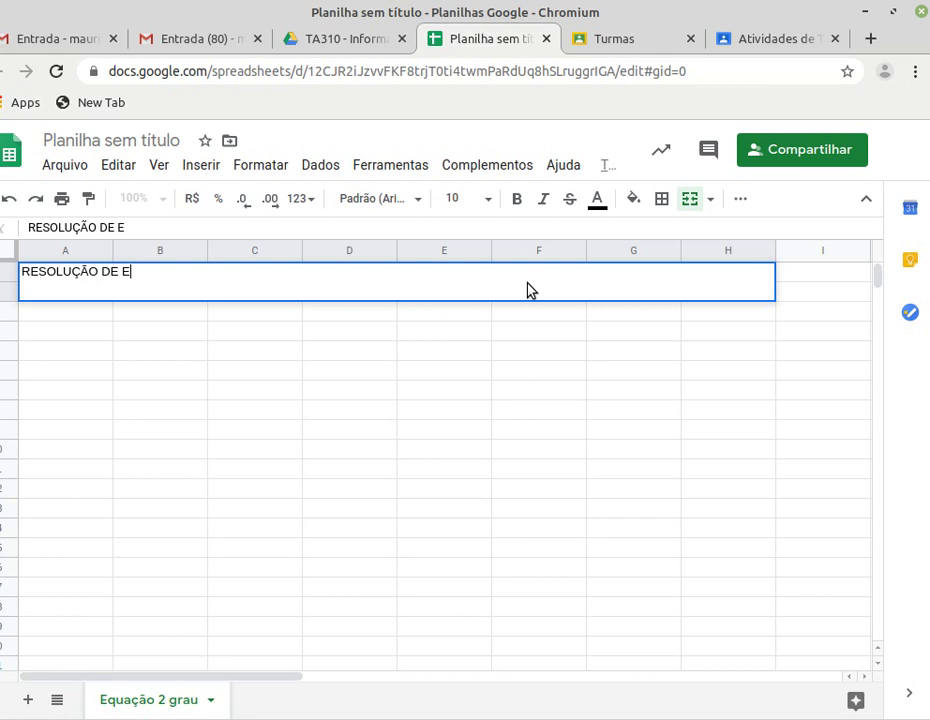
text(QUAÇÕES )
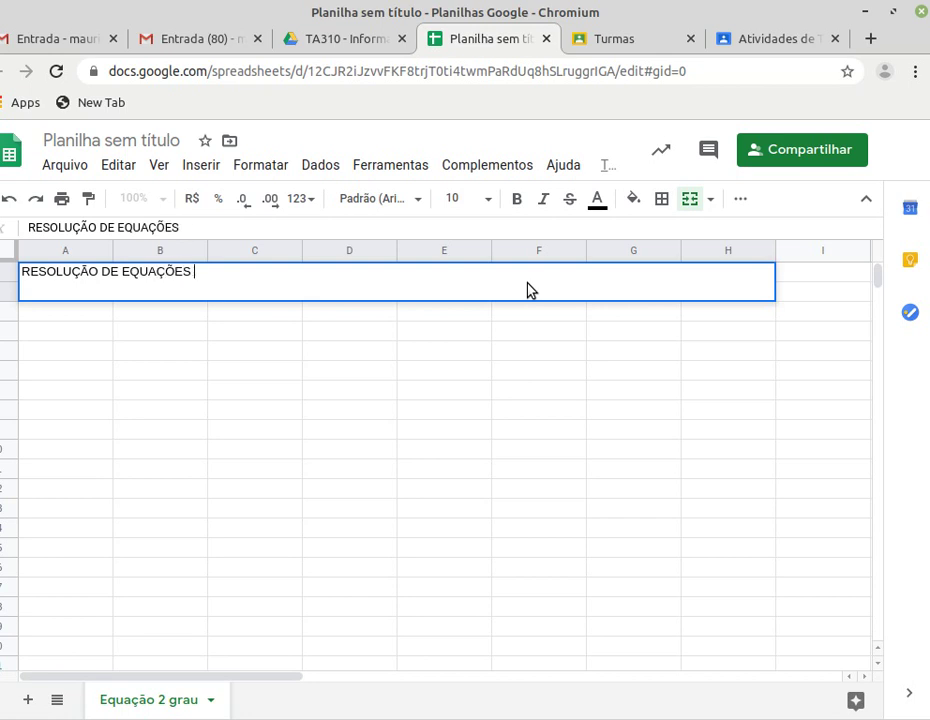
text(DE 2° GRAU)
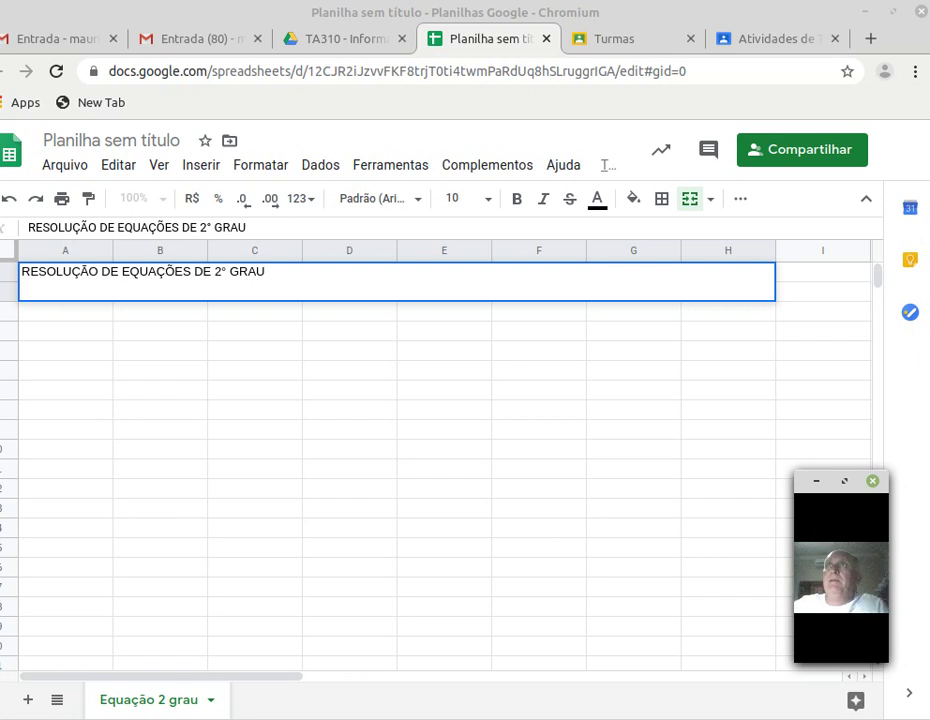
Restore the browser from its maximised state and narrow its window so the webcam window is uncovered
click(894, 14)
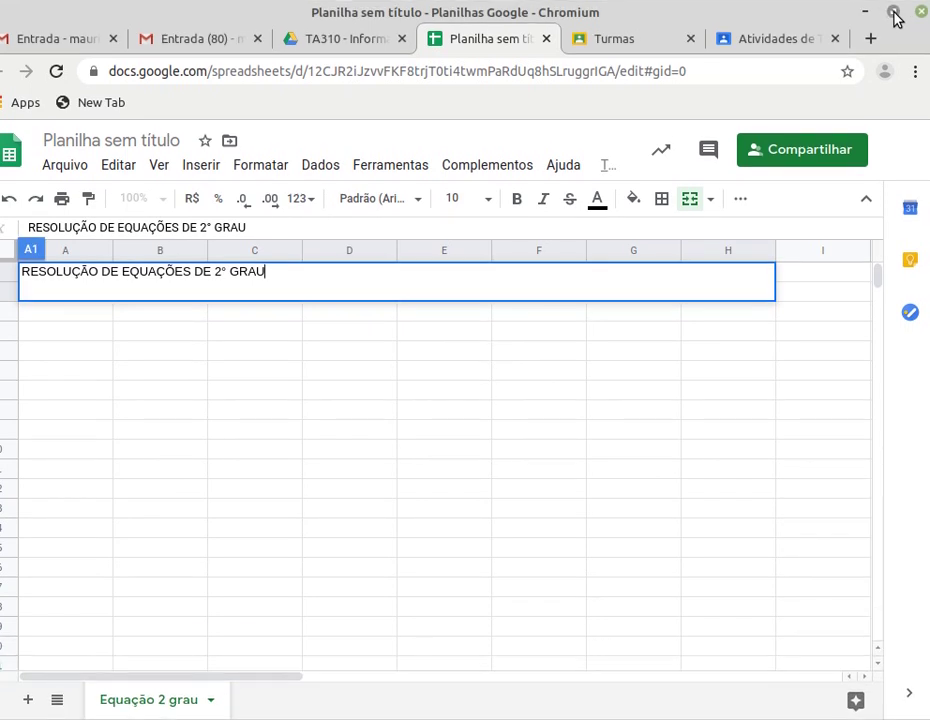
click(894, 14)
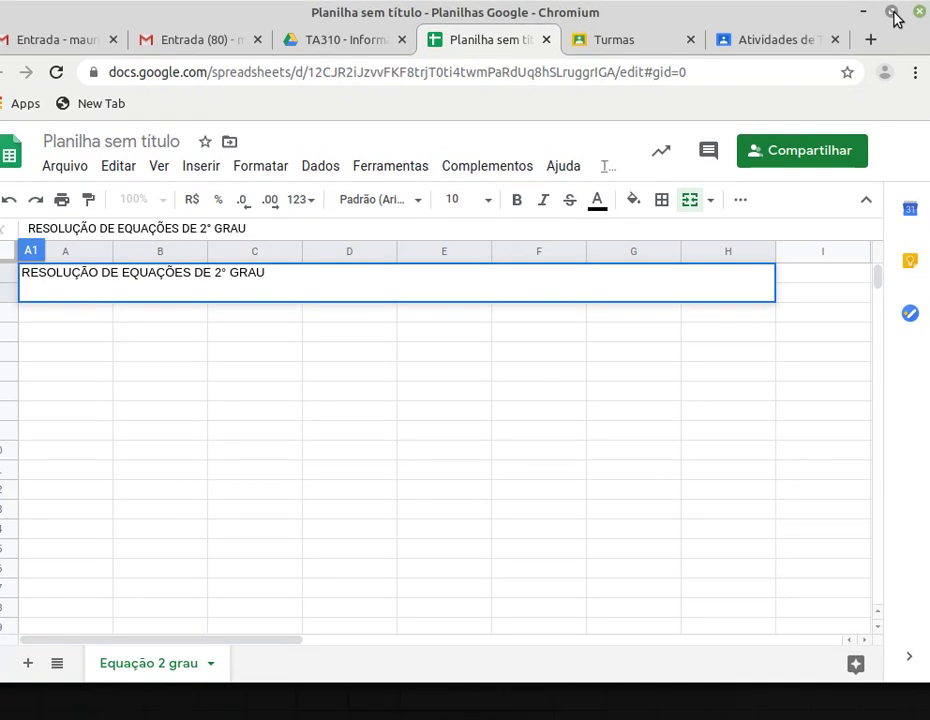
drag(894, 18, 771, 8)
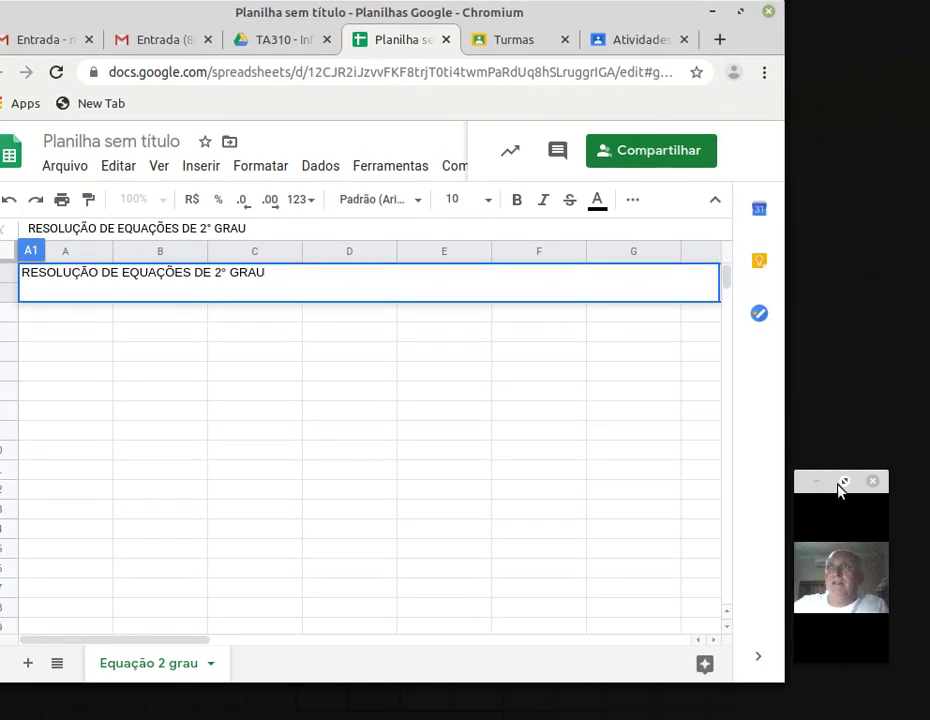
Enlarge the Guvcview webcam window and move it up the desktop beside the browser
click(883, 600)
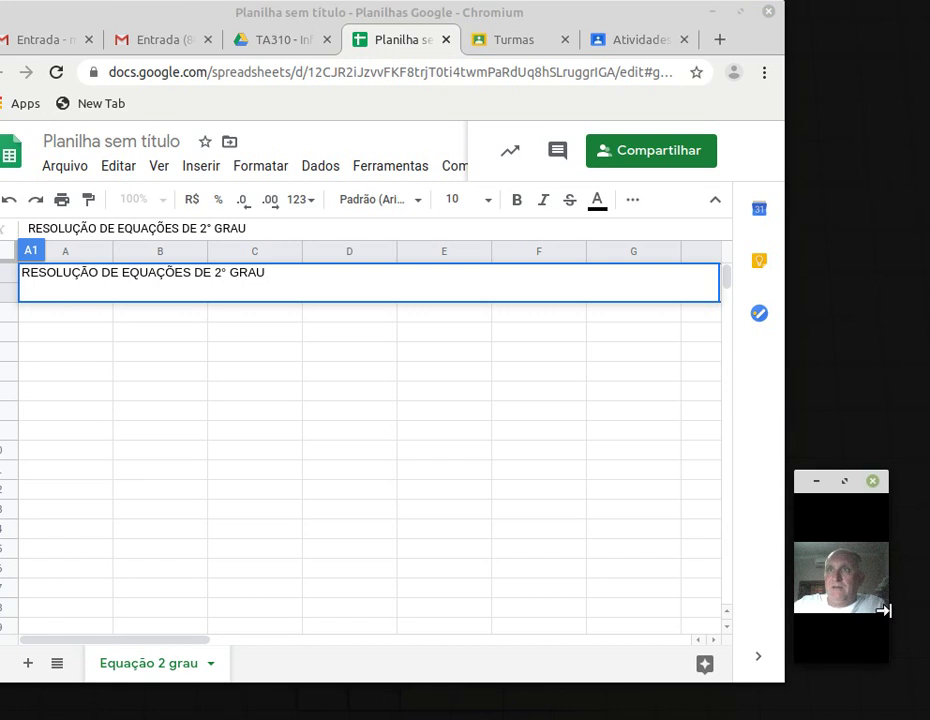
mouse_move(882, 610)
mouse_down()
mouse_move(884, 631)
mouse_move(896, 634)
mouse_move(864, 631)
mouse_move(829, 606)
mouse_move(871, 610)
mouse_up()
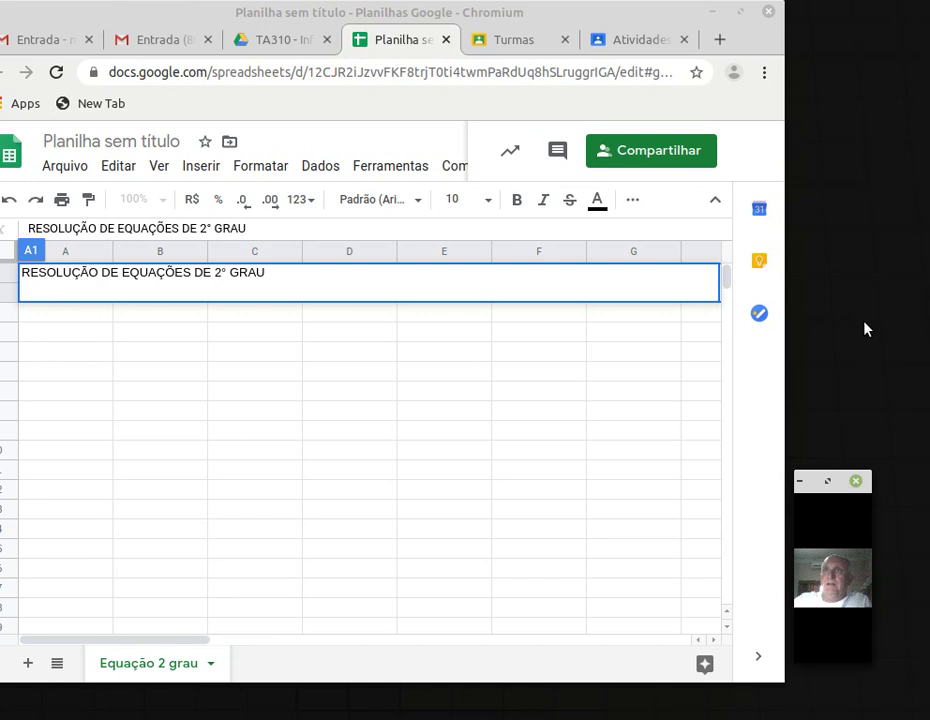
click(803, 482)
drag(870, 473, 922, 437)
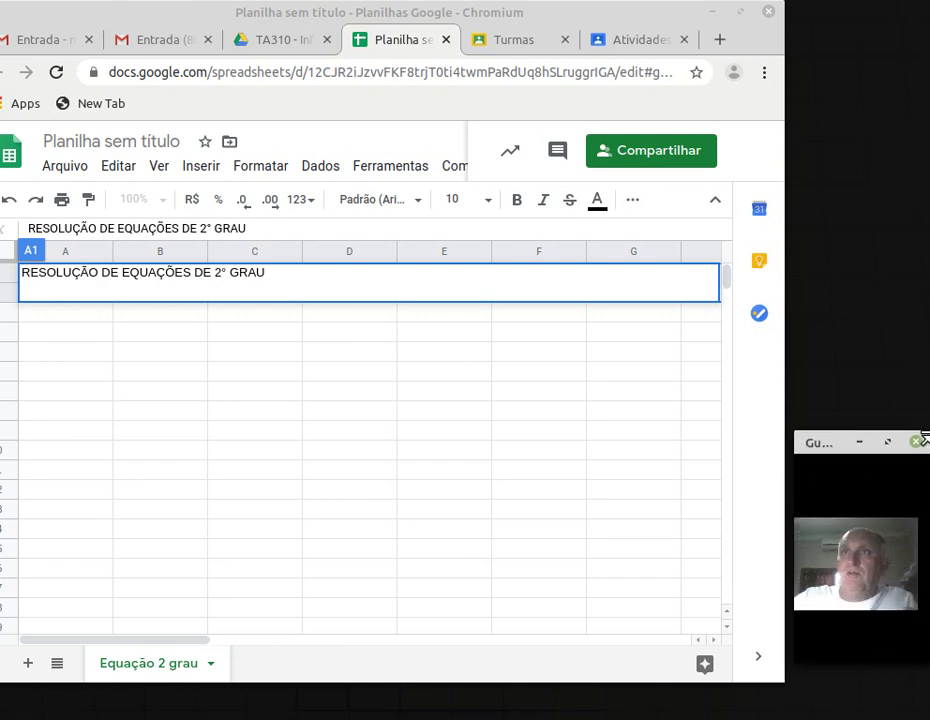
drag(832, 452, 833, 67)
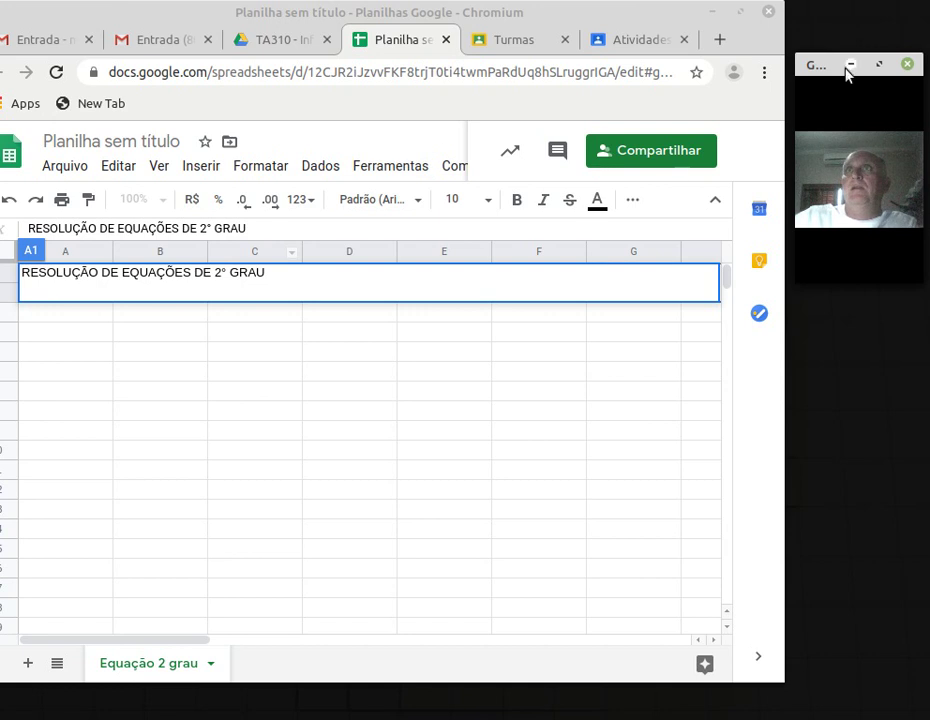
Rearrange the desktop so the webcam window sits at the far left and the browser window to its right
drag(635, 15, 776, 160)
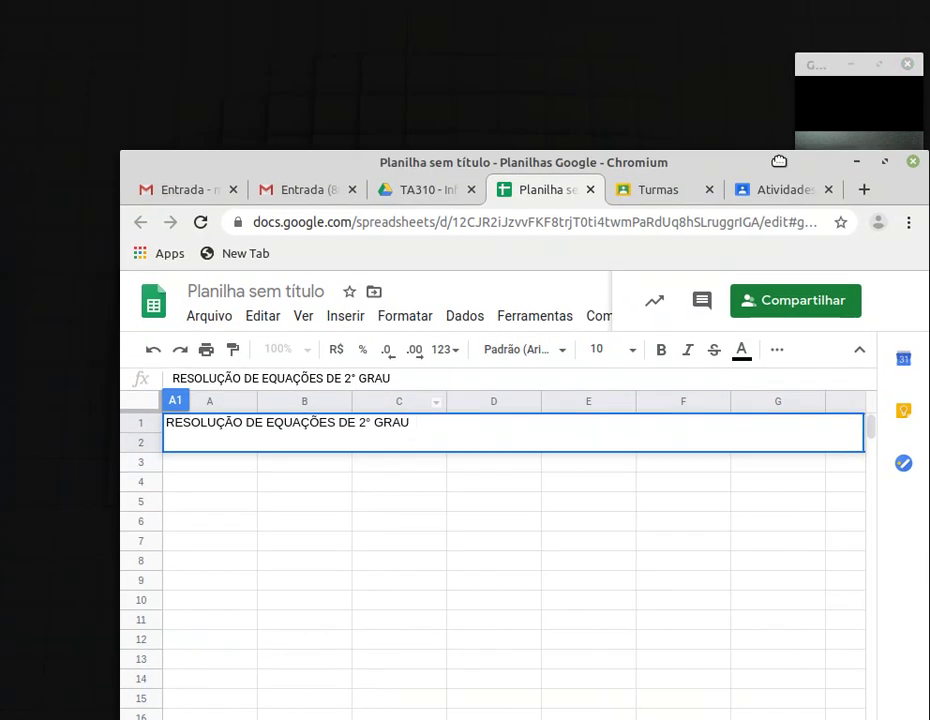
drag(822, 74, 17, 12)
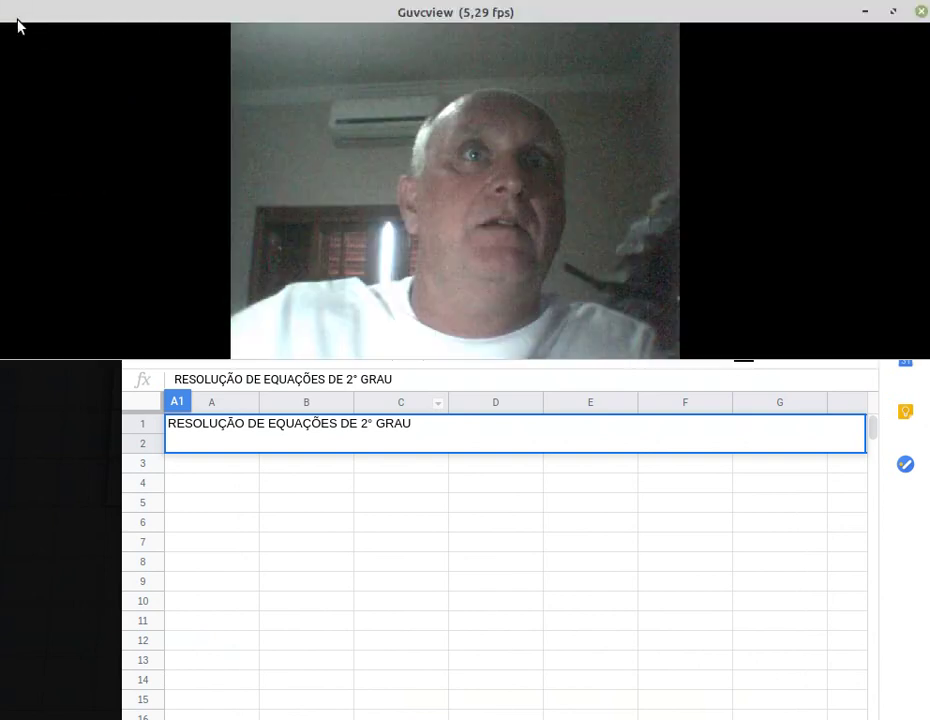
drag(142, 14, 58, 25)
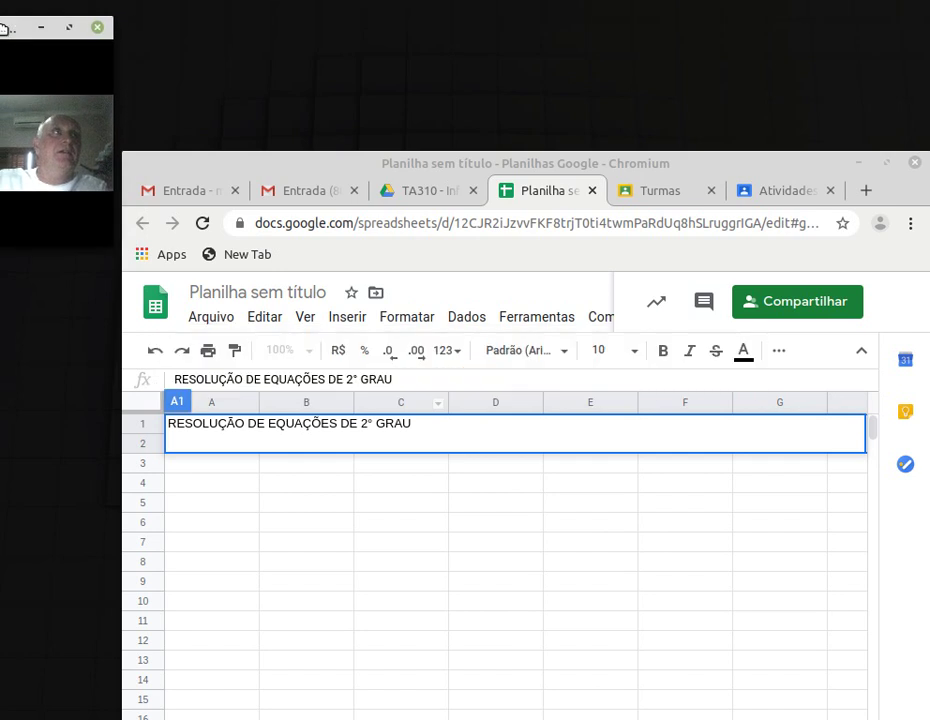
drag(436, 165, 452, 30)
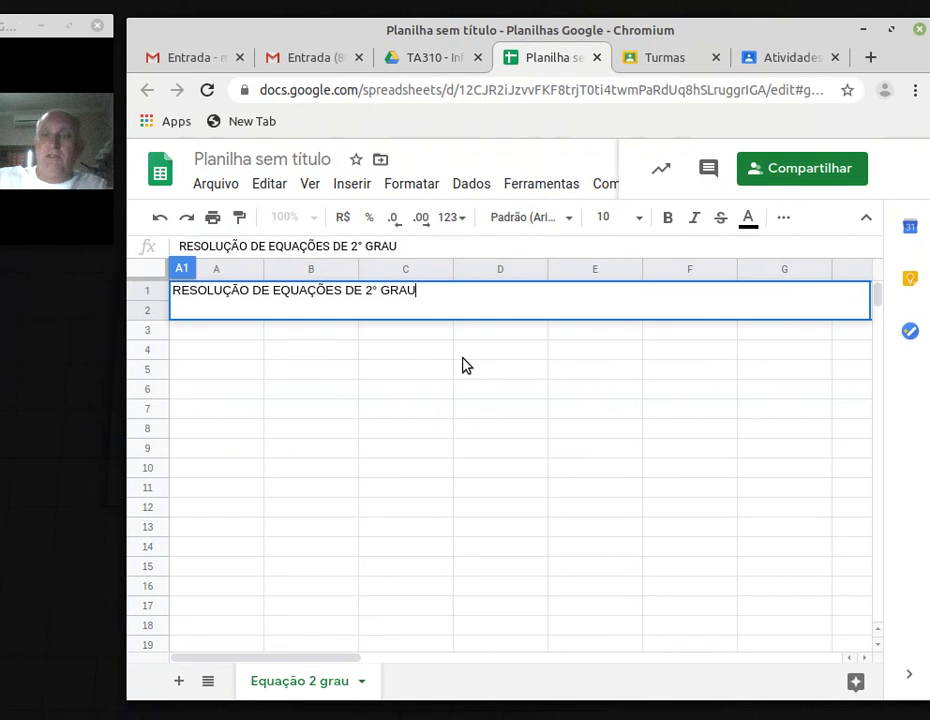
Commit the title text in the merged cell A1:H2
key(Return)
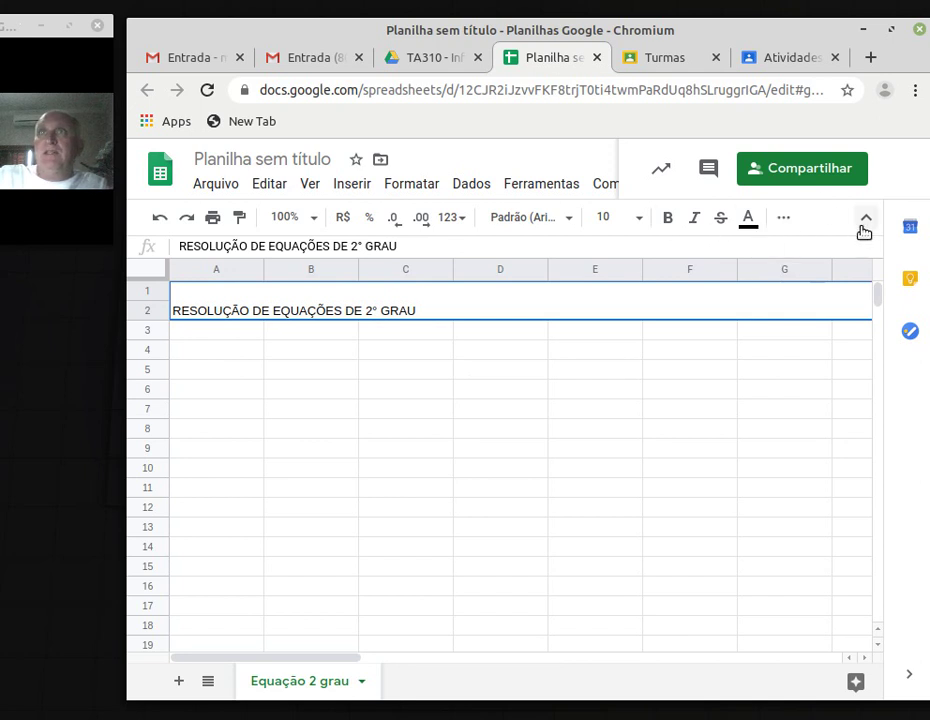
click(784, 220)
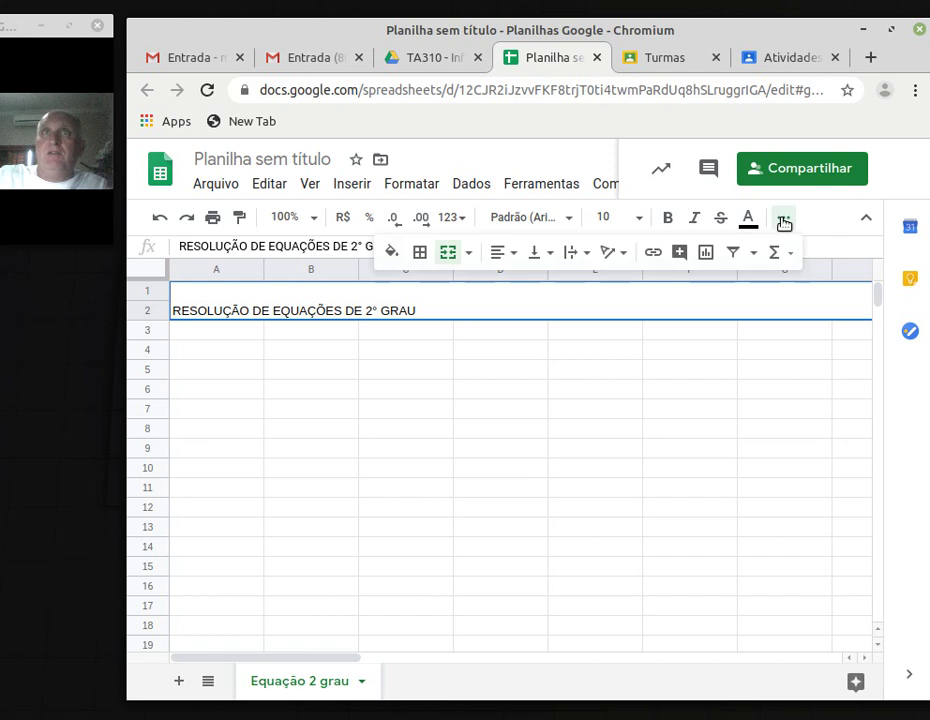
click(785, 222)
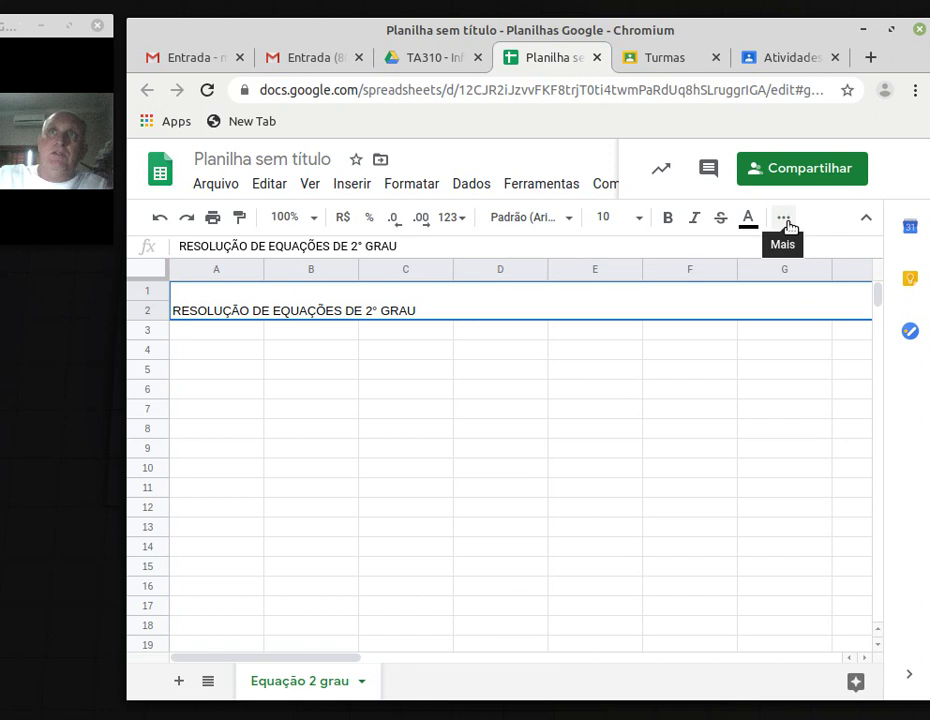
Align the title in the merged cell A1:H2 to the middle vertically and to the centre horizontally
click(786, 222)
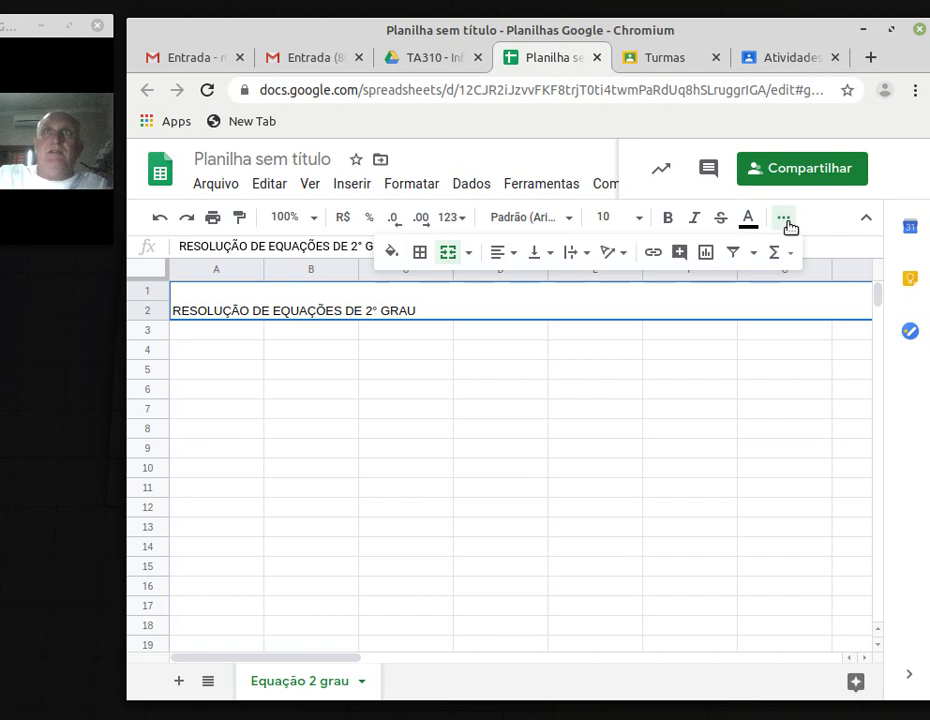
click(788, 222)
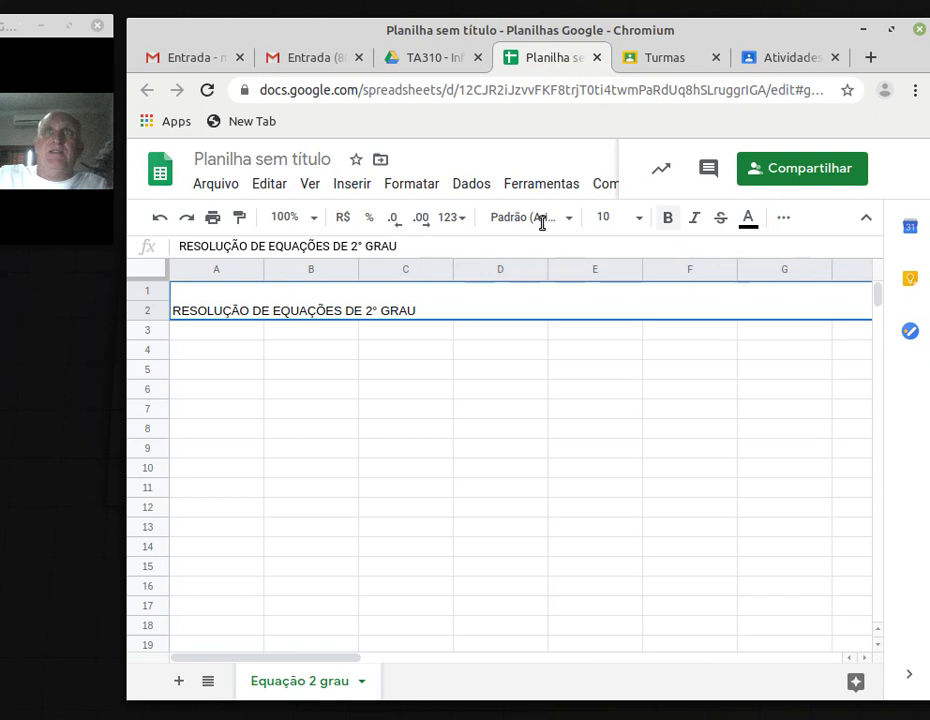
click(783, 222)
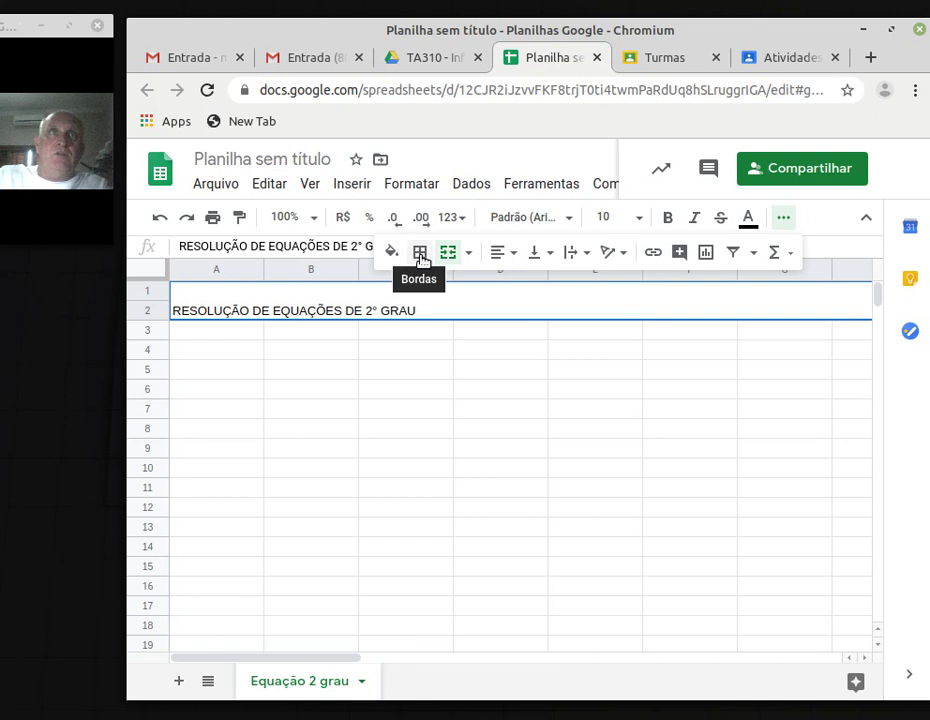
click(550, 253)
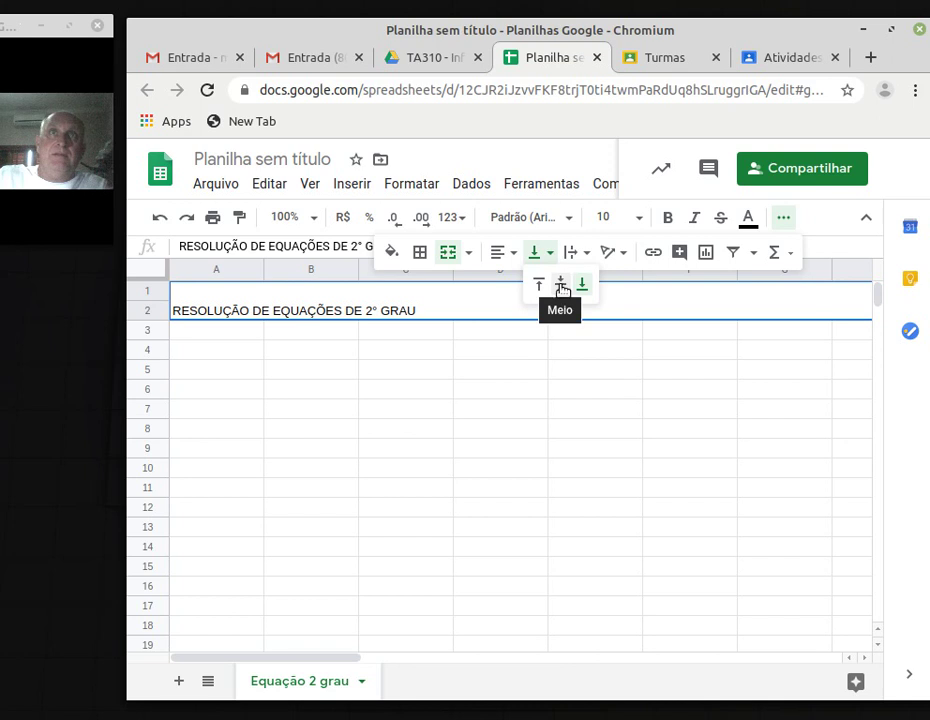
click(561, 288)
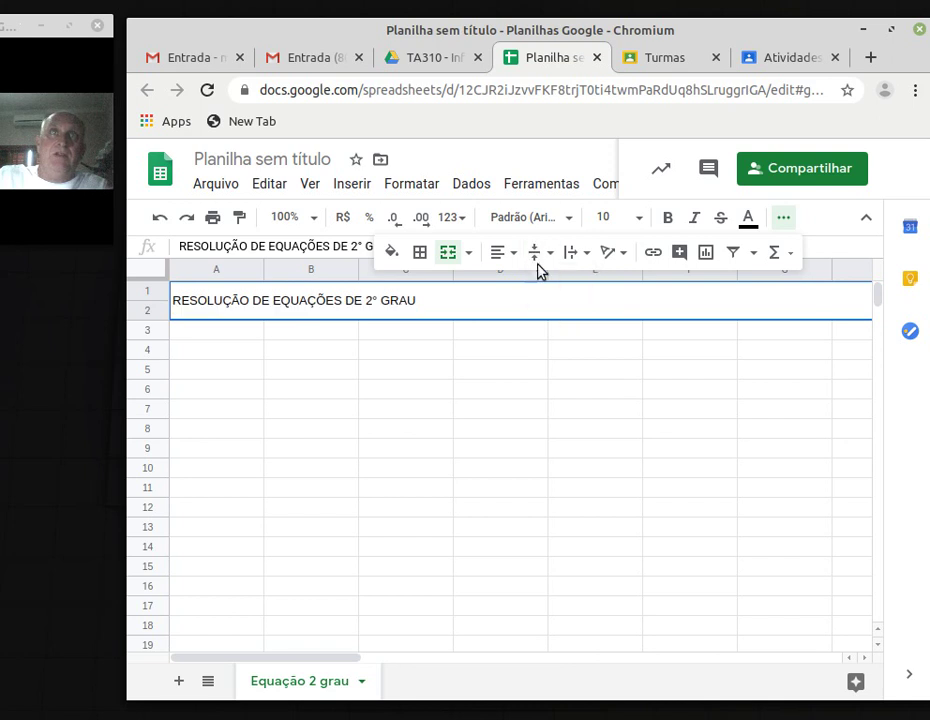
click(504, 253)
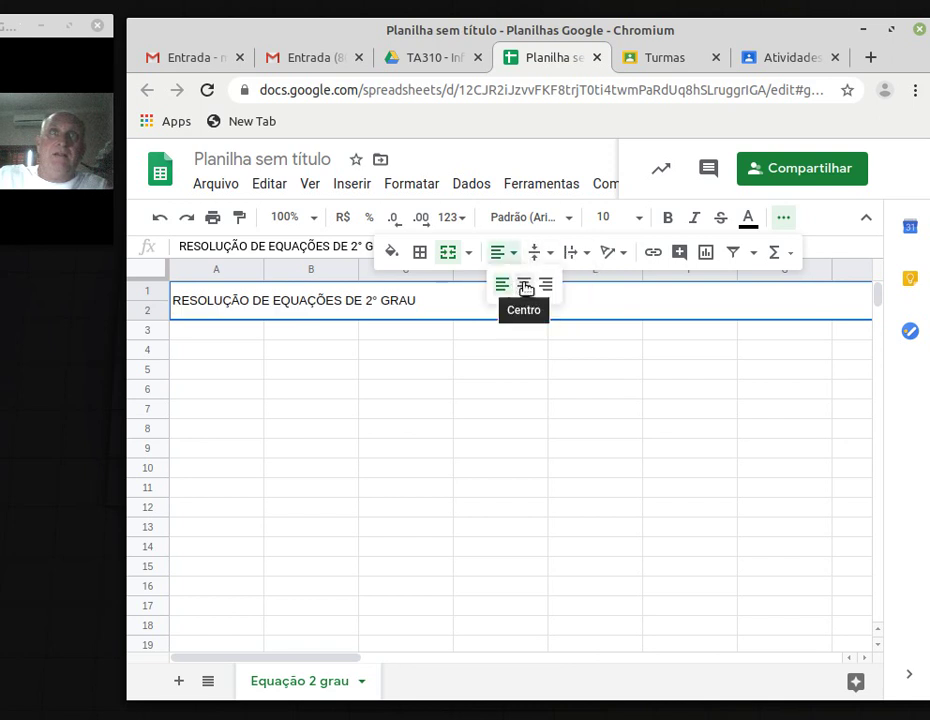
click(524, 287)
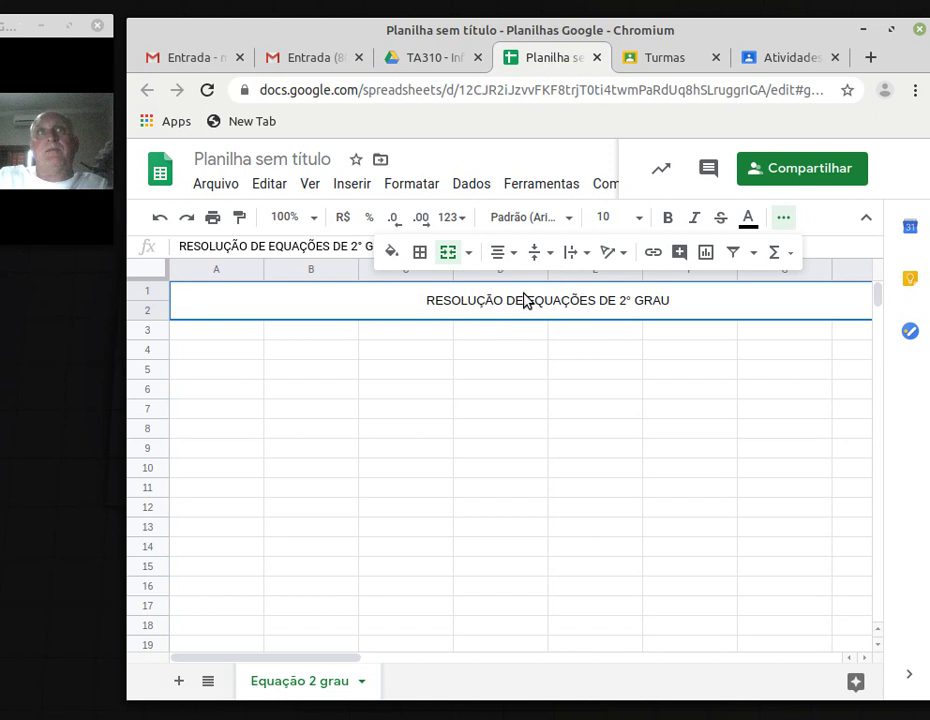
Fill the merged title cell with the lightest yellow shade
click(393, 253)
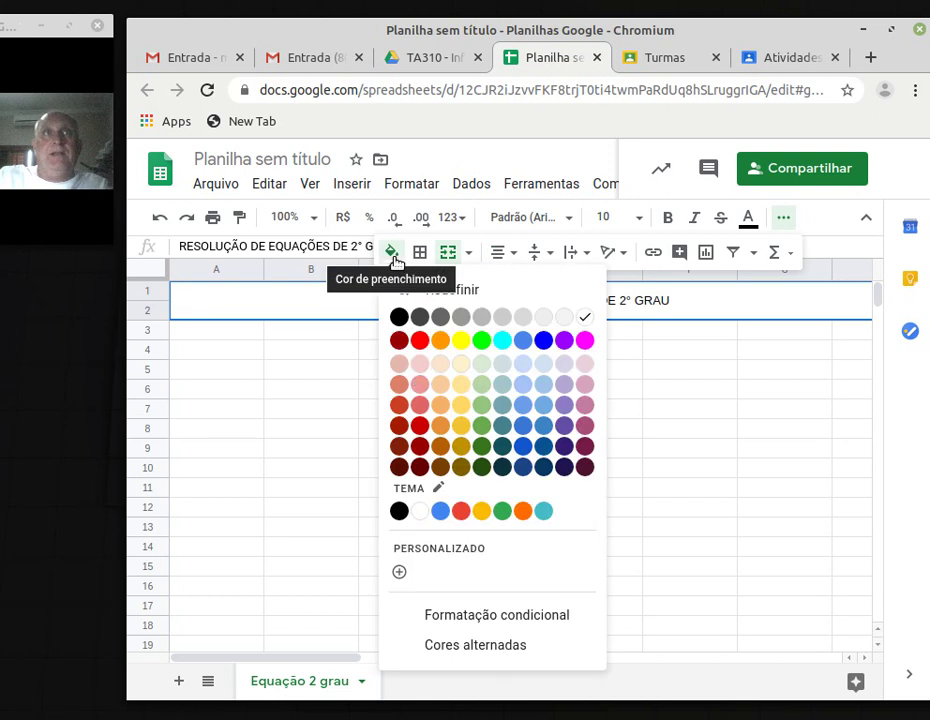
click(461, 364)
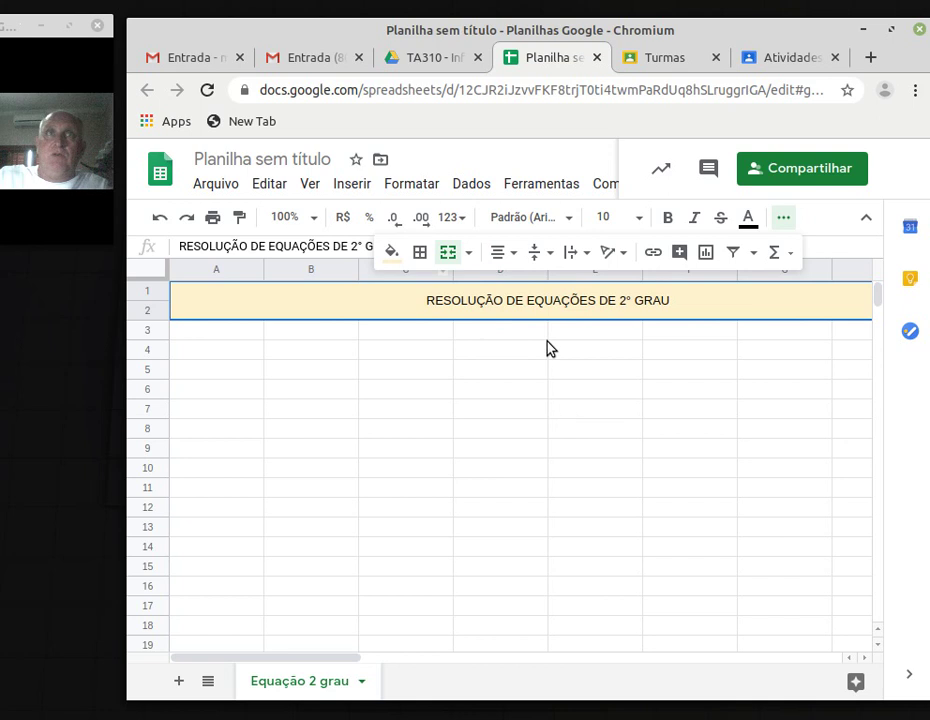
click(745, 222)
click(748, 222)
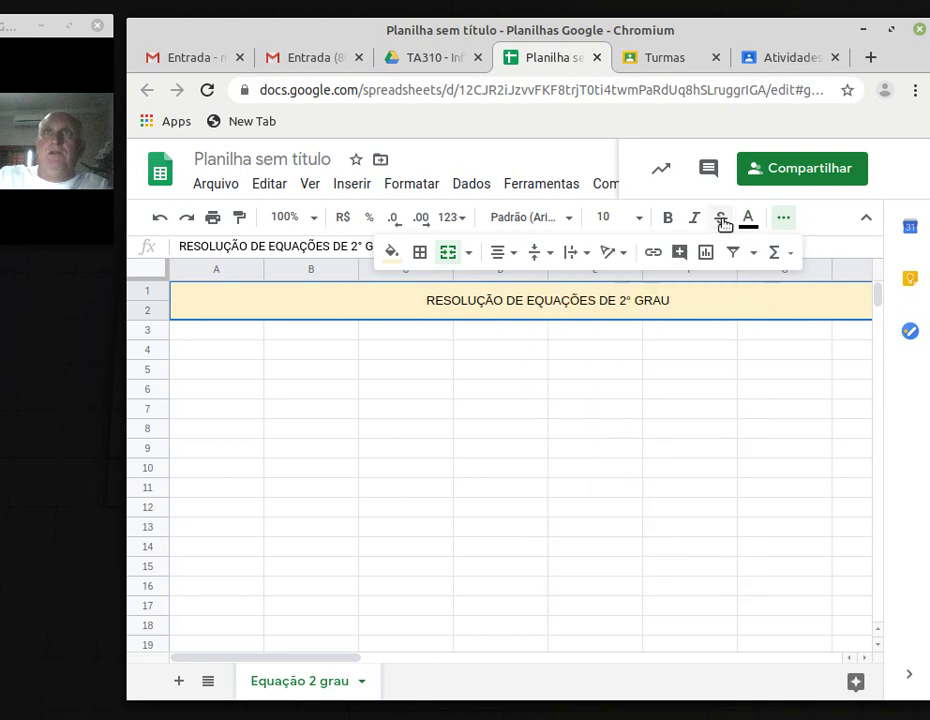
Make the title bold and set its font size to 12
click(668, 220)
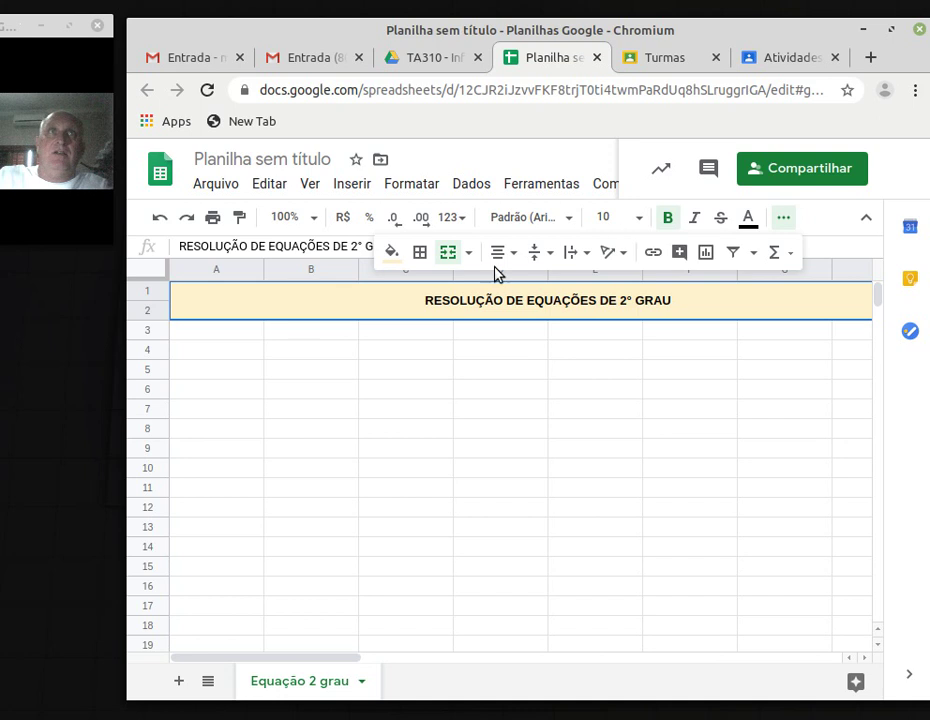
click(614, 218)
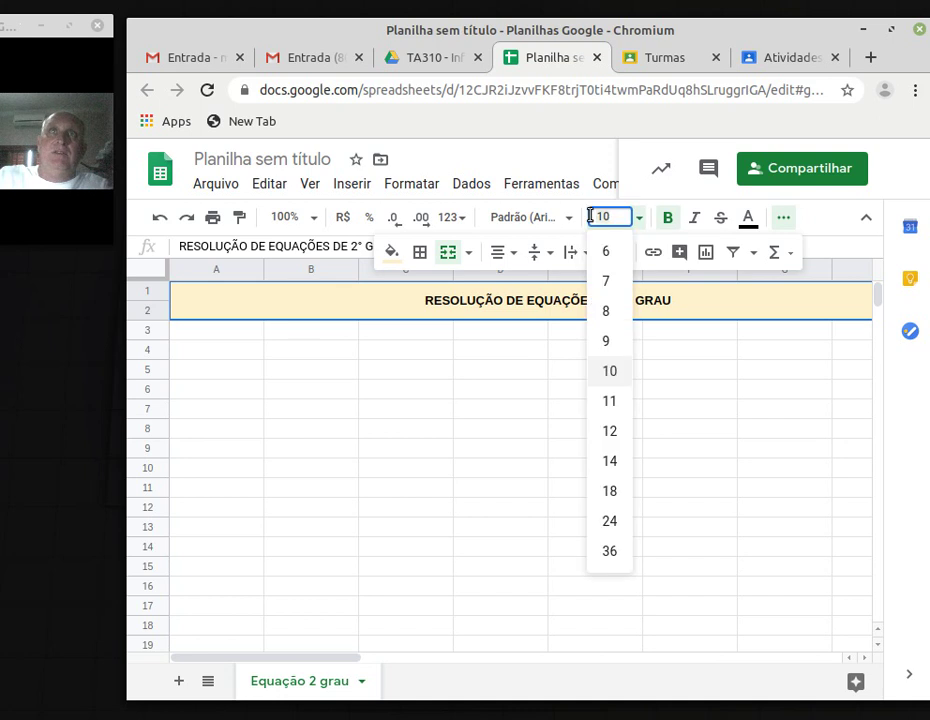
click(612, 432)
click(620, 372)
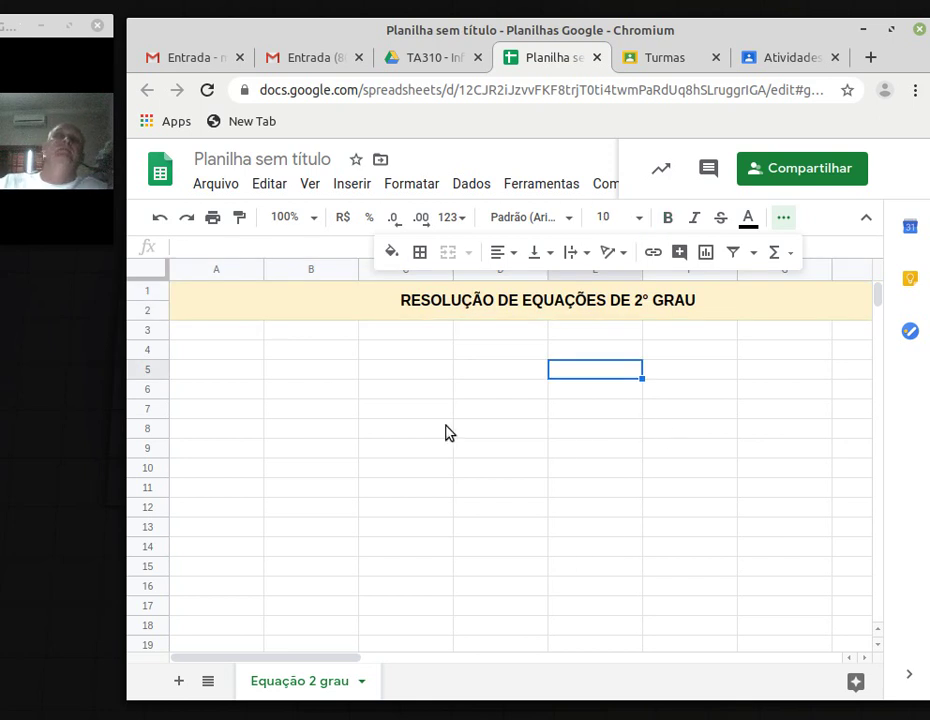
click(293, 356)
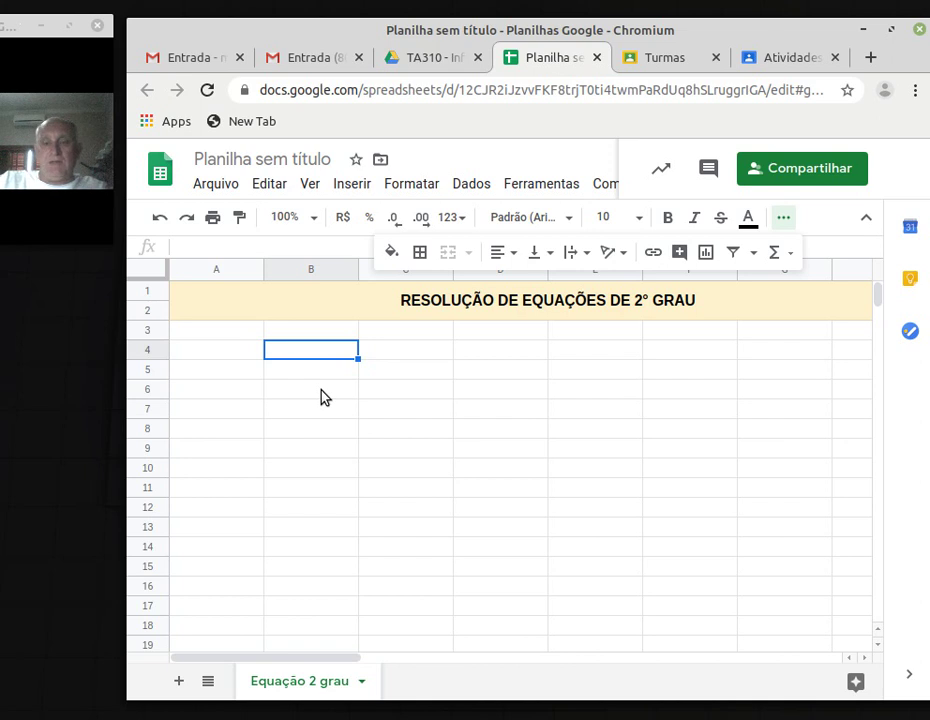
key(Left)
key(Right)
key(Left)
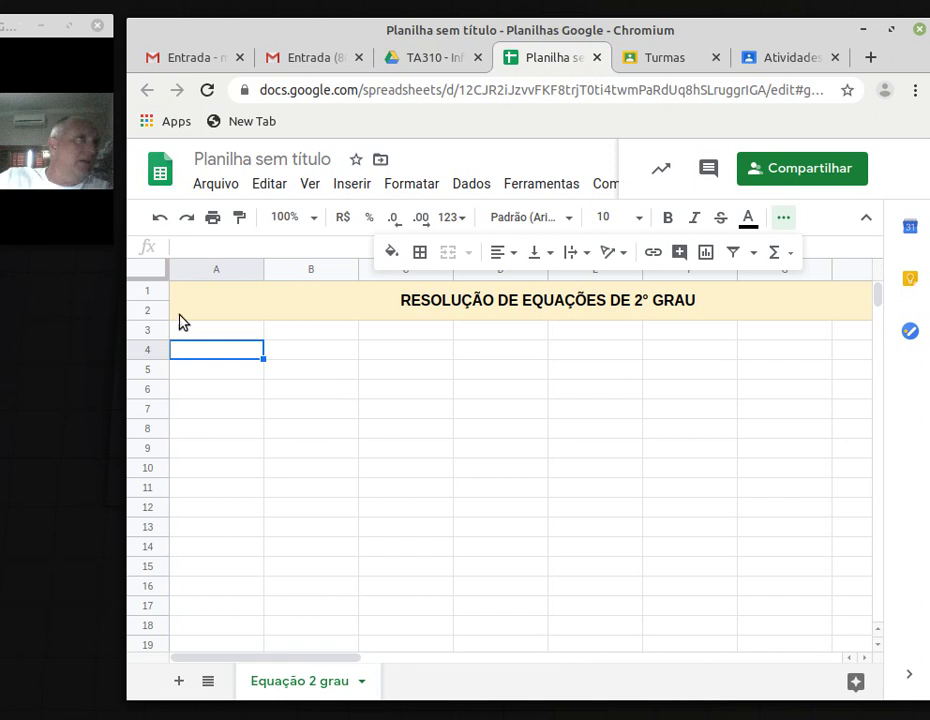
Search Google in a new browser tab for "EUAÇÃO DO SEGUNDO GRAU"
click(869, 60)
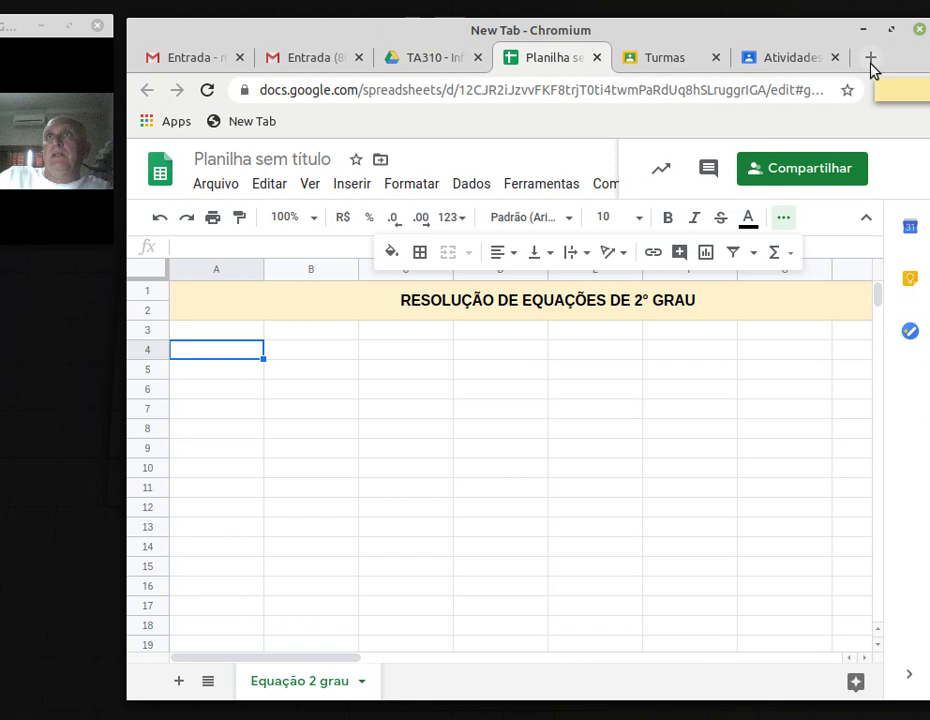
text(E)
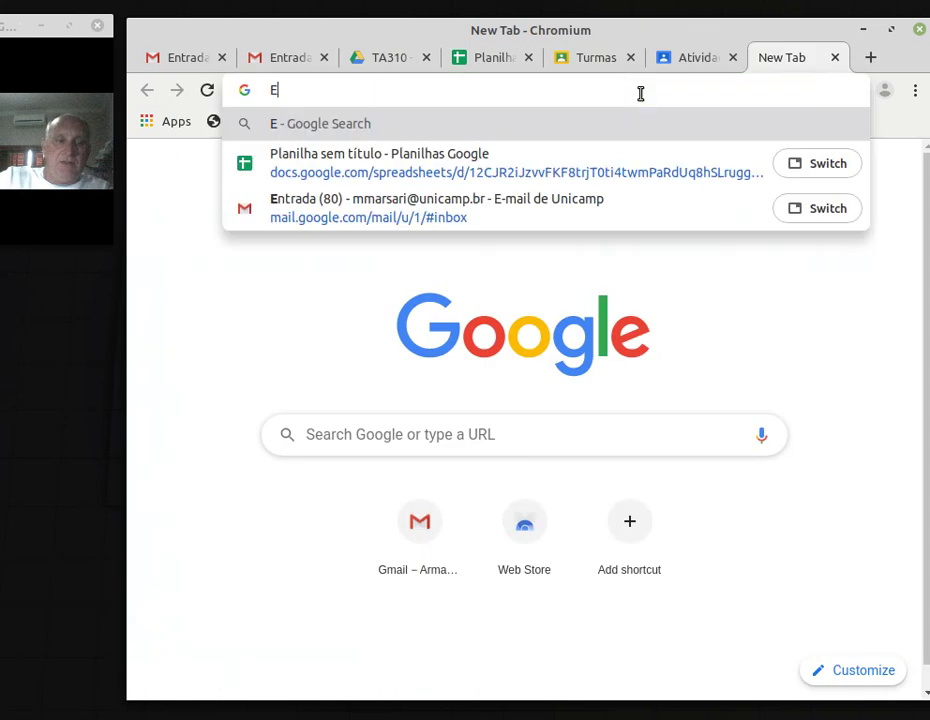
text(UAÇÃO )
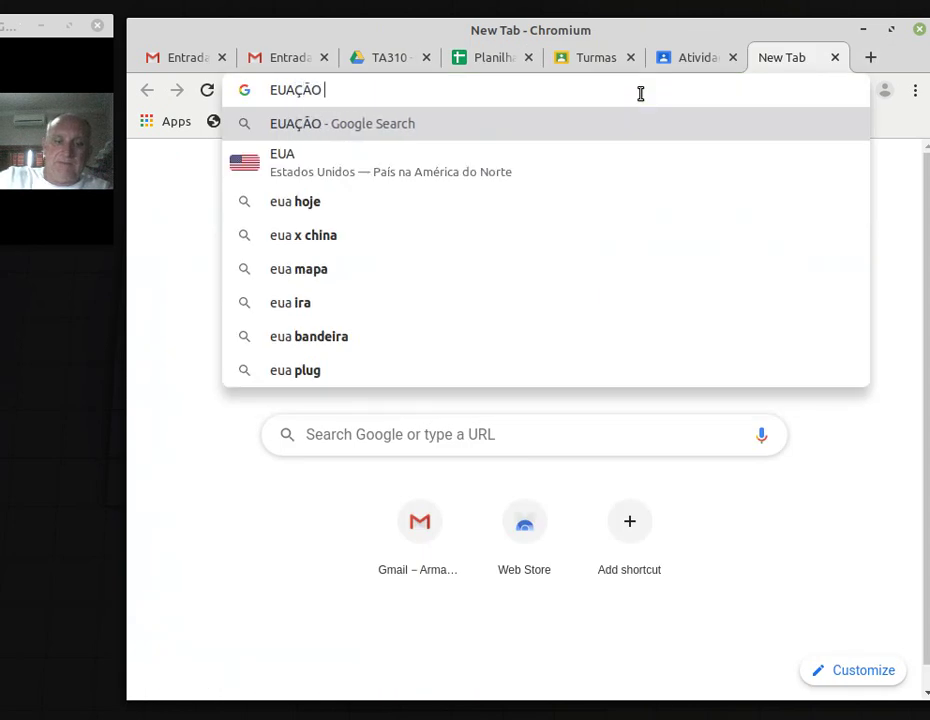
text(DO SEGUND)
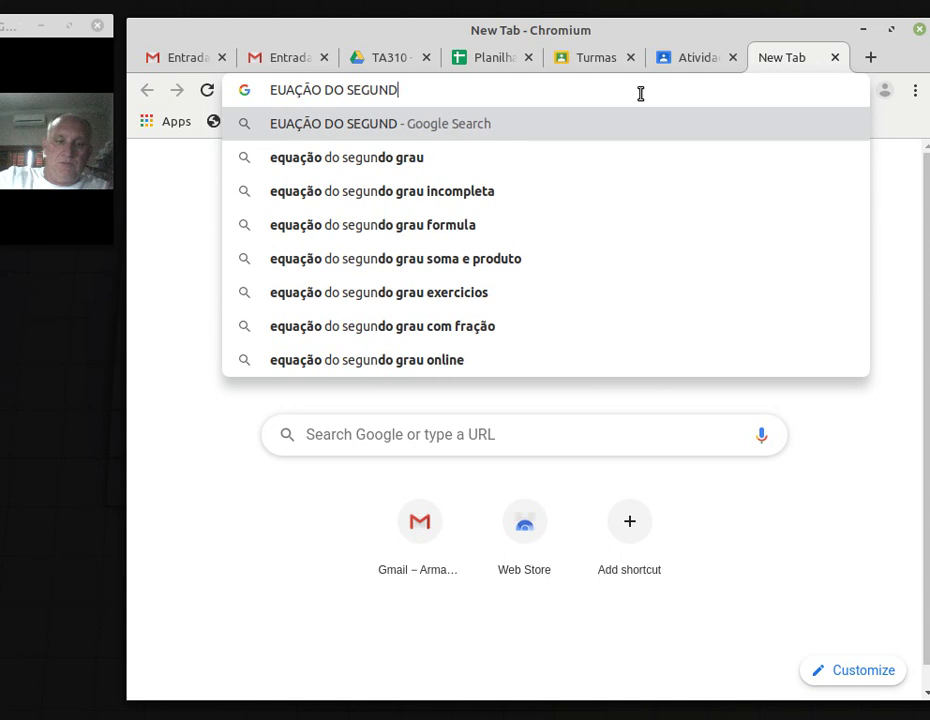
text(O GRAU)
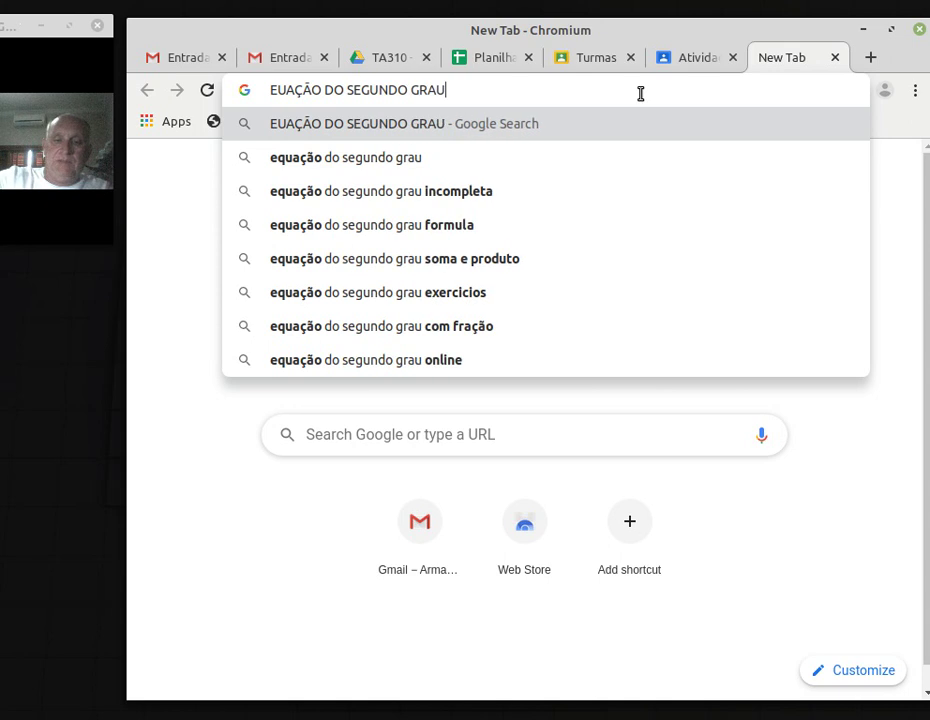
key(Return)
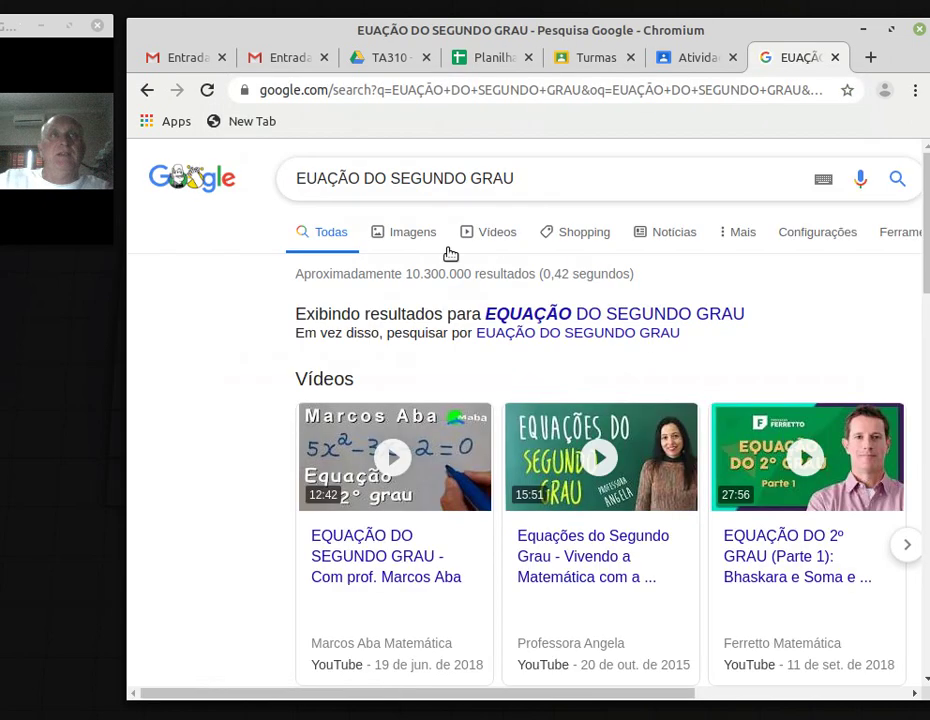
Switch the search to image results and look through them for the general second-degree equation and its solution formula
mouse_move(657, 492)
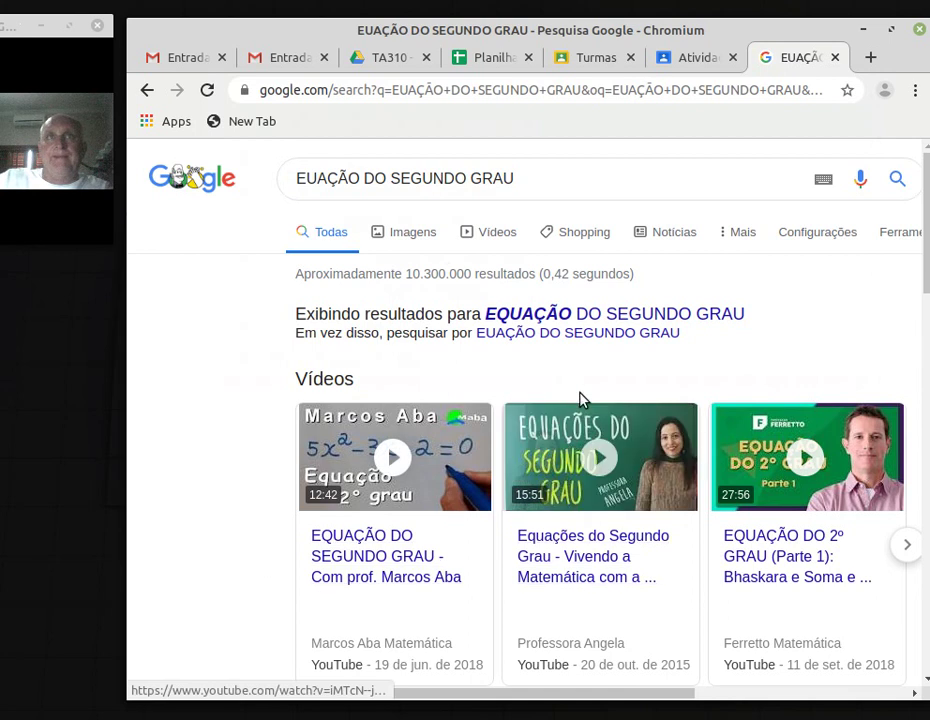
scroll(583, 410, down, 4)
scroll(585, 433, up, 4)
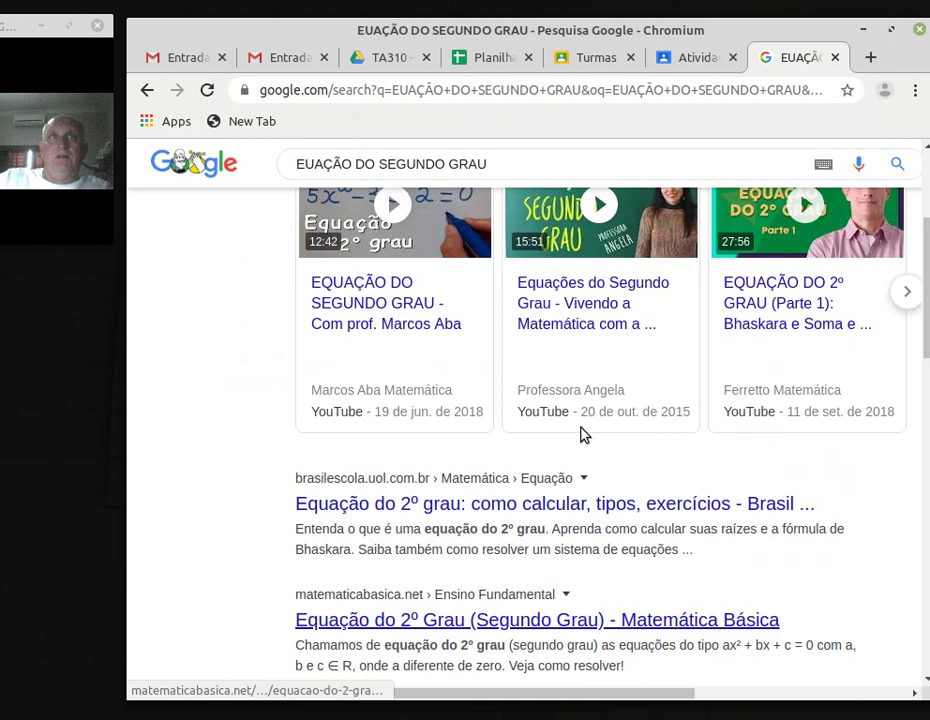
click(424, 244)
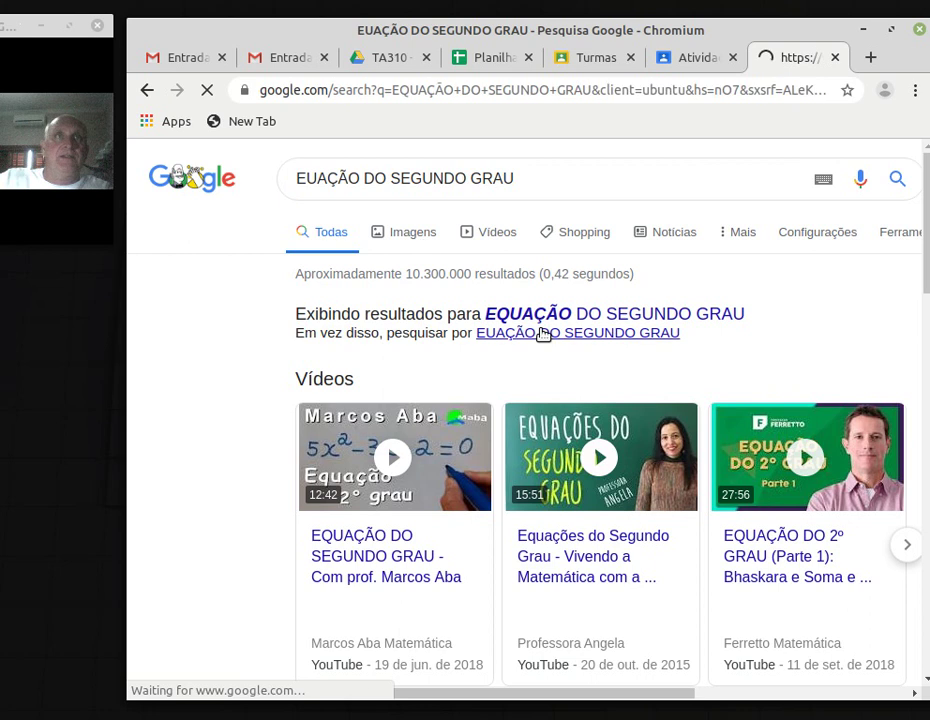
scroll(668, 470, down, 6)
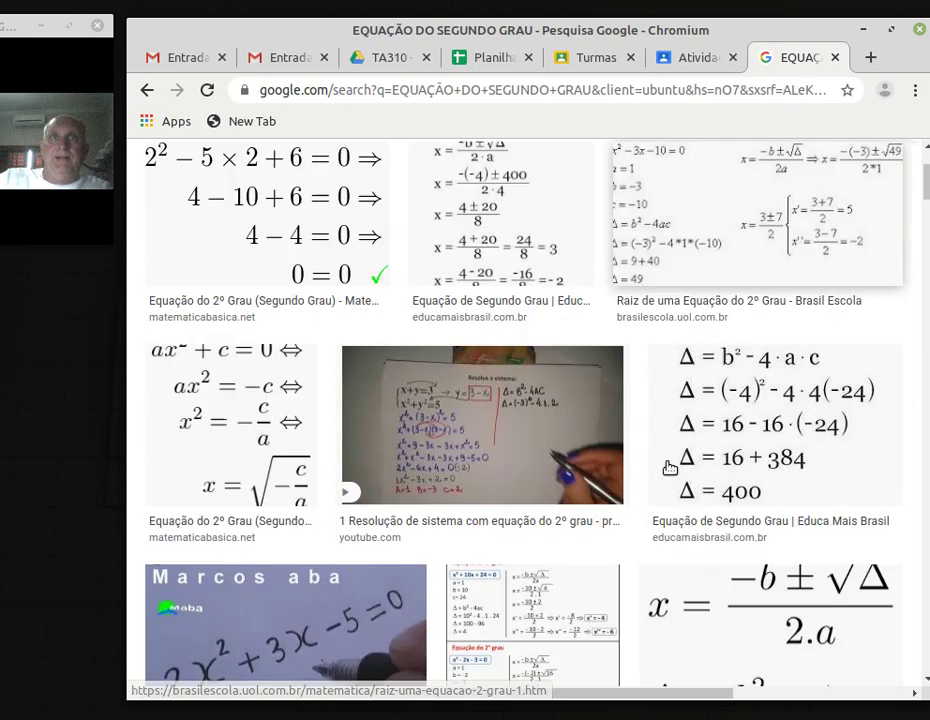
scroll(669, 467, down, 1)
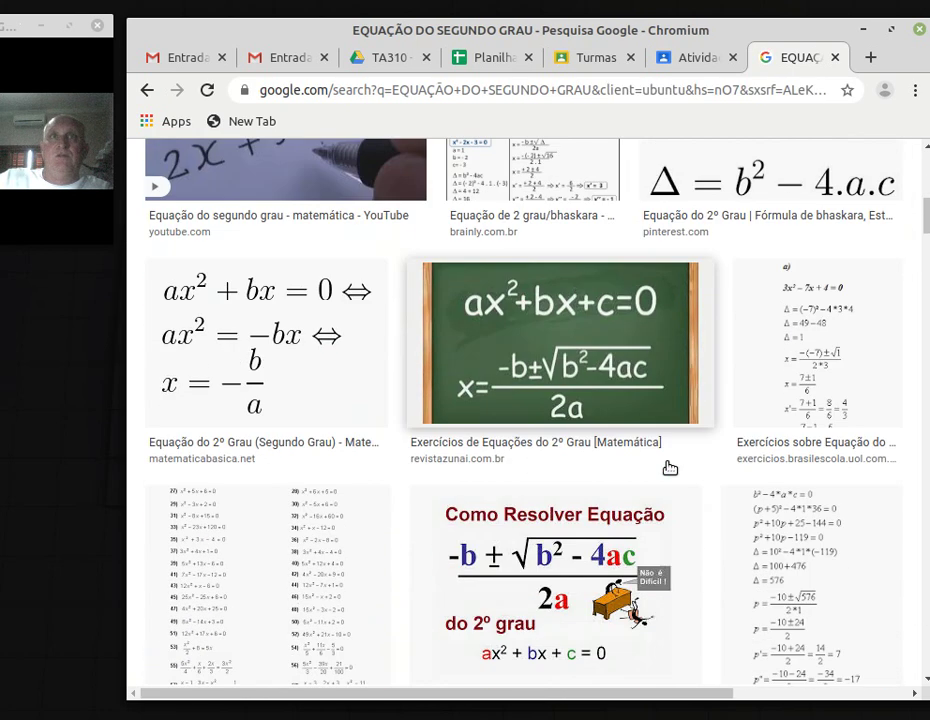